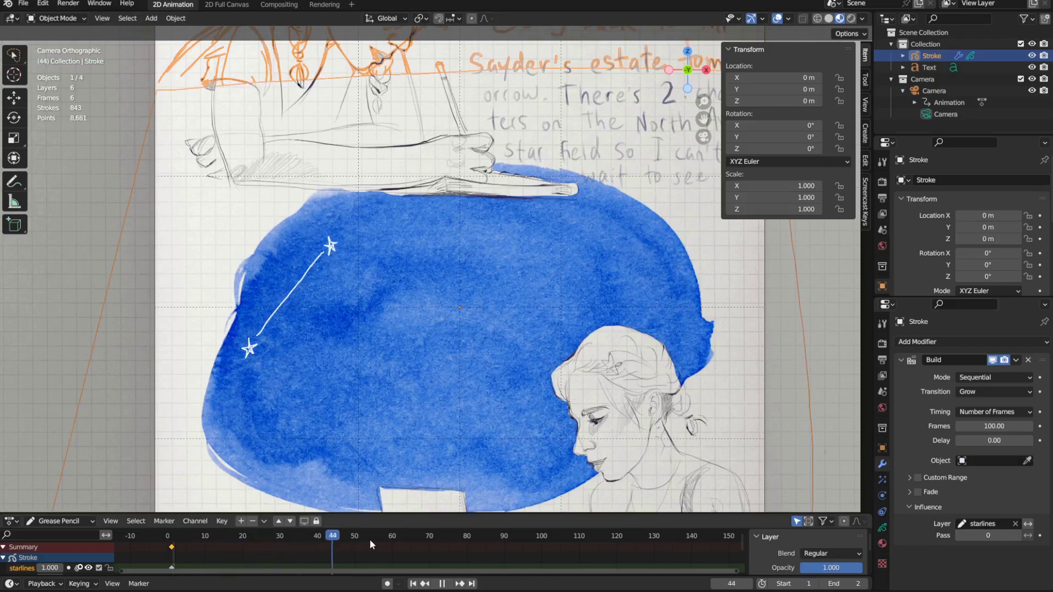
Step through the Build animation, then stop playback
{"action": "left_click", "coordinate": [513, 550]}
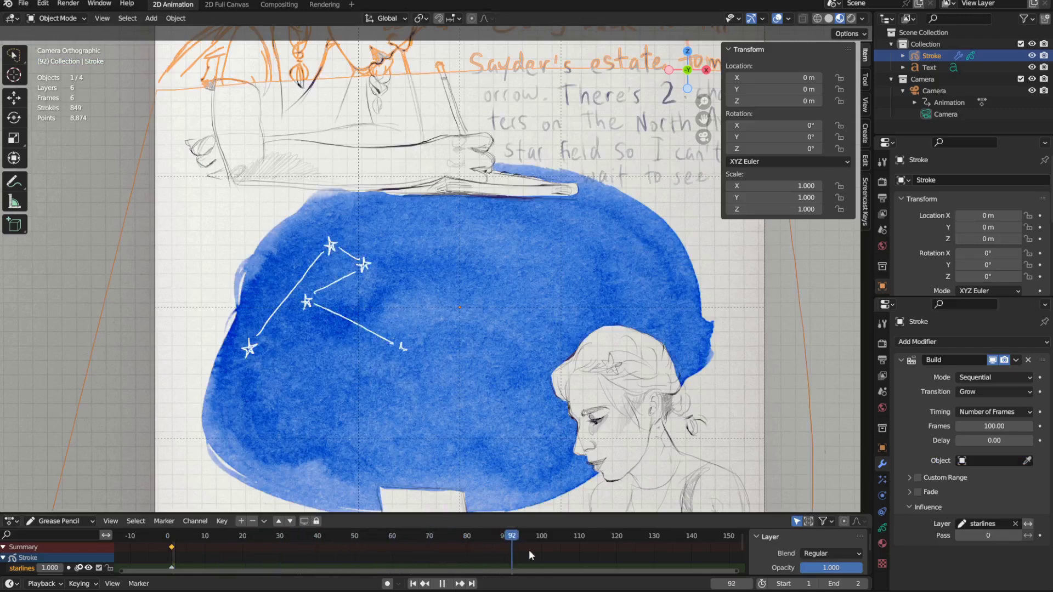
{"action": "left_click", "coordinate": [588, 548]}
{"action": "key", "text": "space"}
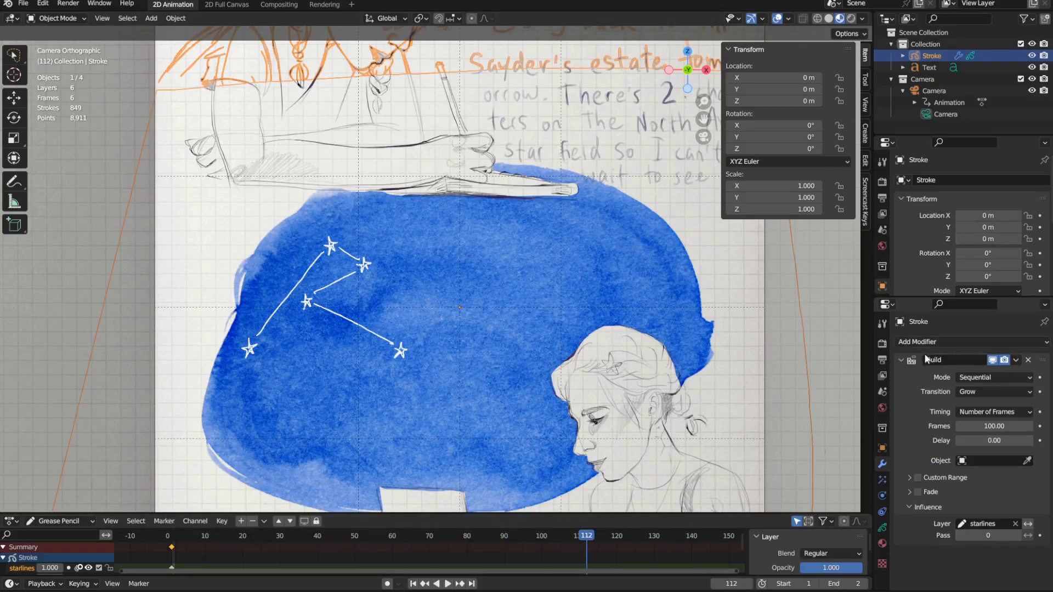
Collapse Build, add a Simplify modifier, and open its Influence material filter
{"action": "left_click", "coordinate": [901, 359]}
{"action": "left_click", "coordinate": [922, 342]}
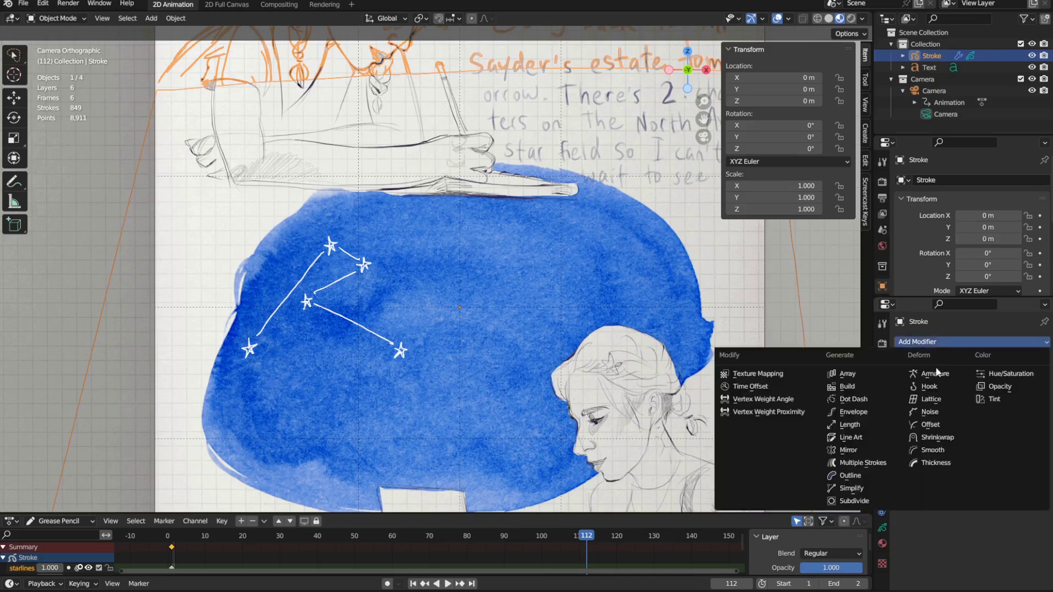
{"action": "left_click", "coordinate": [871, 489]}
{"action": "left_click", "coordinate": [910, 425]}
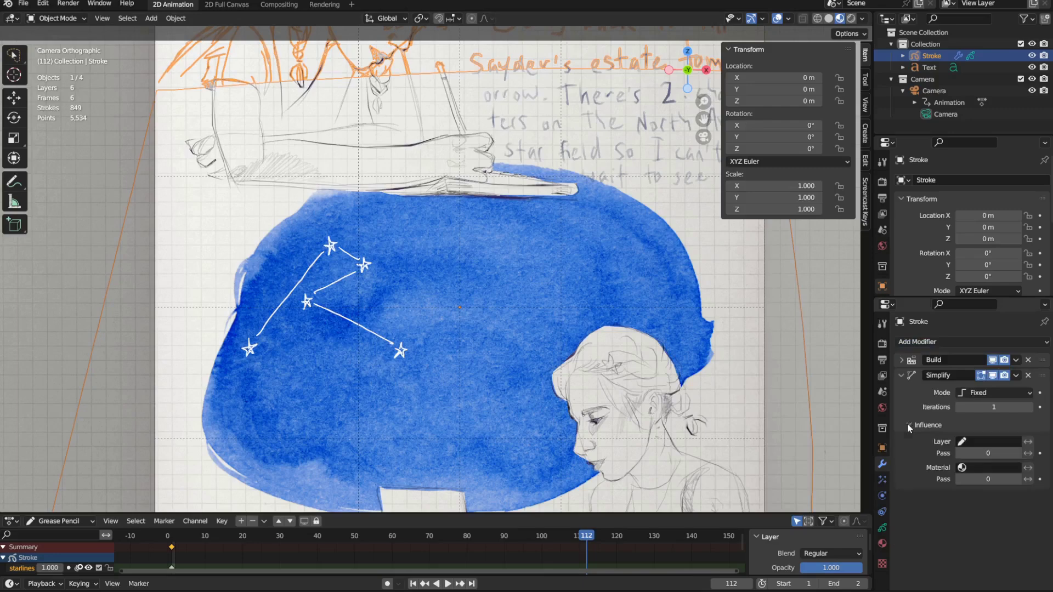
{"action": "left_click", "coordinate": [975, 472]}
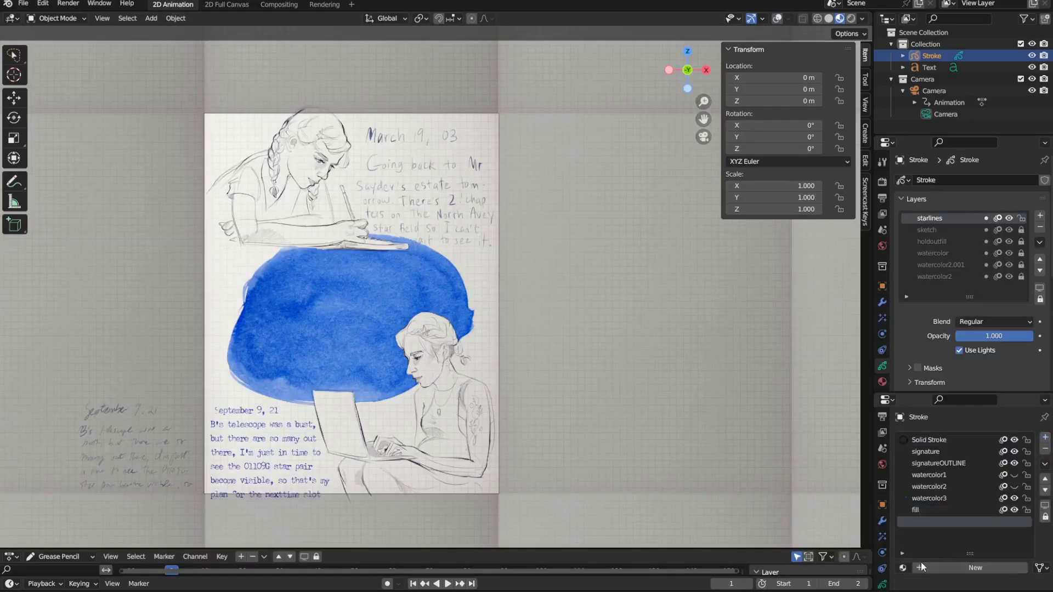
Add a new material to the Stroke object and begin renaming it 'starline_'
{"action": "left_click", "coordinate": [926, 567]}
{"action": "double_click", "coordinate": [926, 568]}
{"action": "type", "text": "sta"}
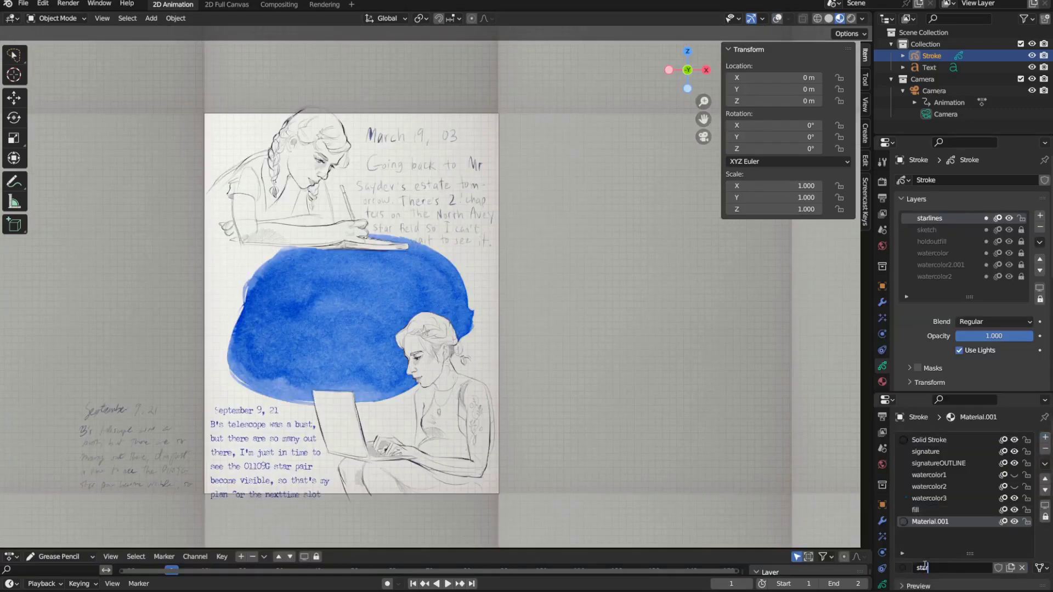
{"action": "type", "text": "rline_"}
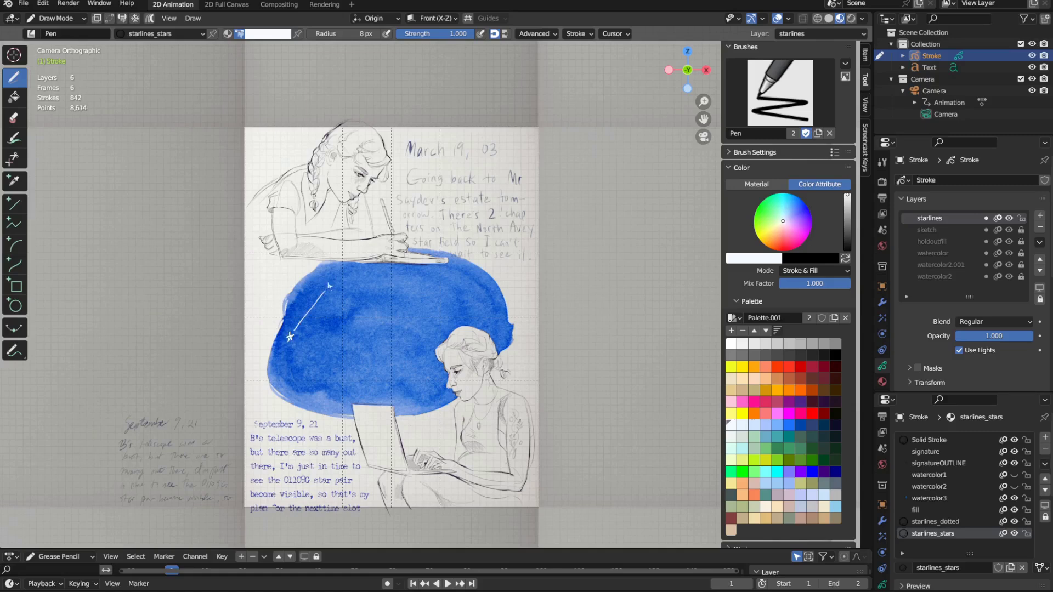
Bring up the stroke material choice, clear the selection, and select one star stroke in stroke-select mode
{"action": "key", "text": "u"}
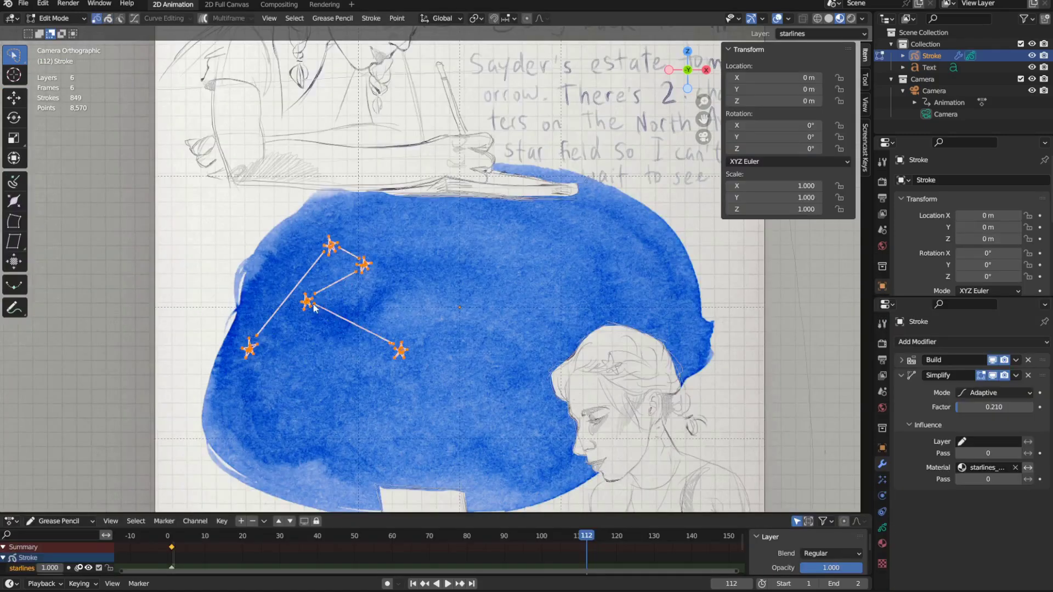
{"action": "left_click", "coordinate": [266, 336]}
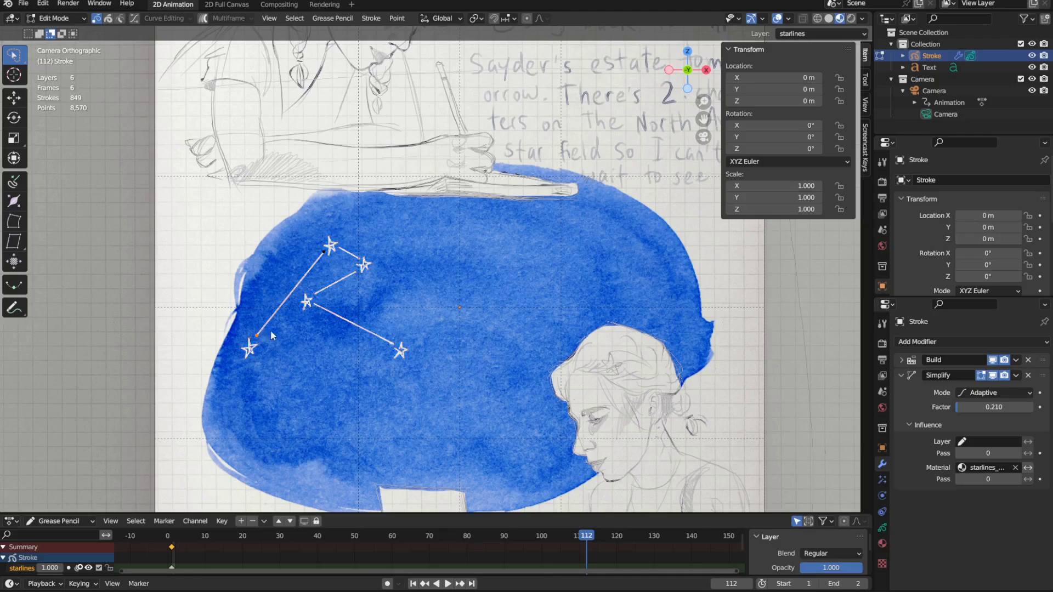
{"action": "key", "text": "2"}
{"action": "left_click", "coordinate": [316, 298]}
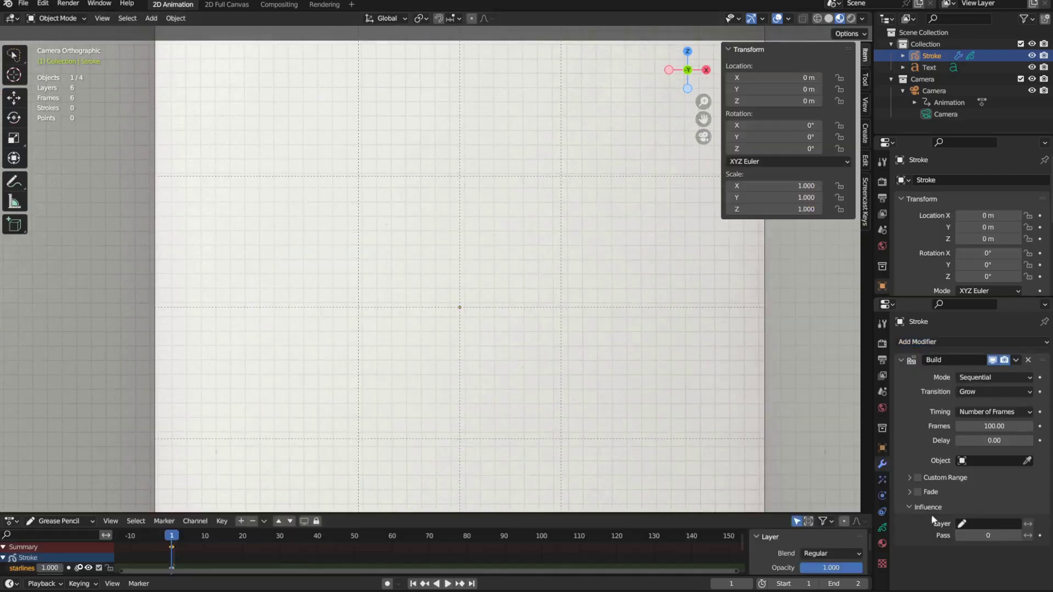
Restrict the Build modifier to the starlines layer and play the animation to preview it
{"action": "left_click", "coordinate": [967, 524]}
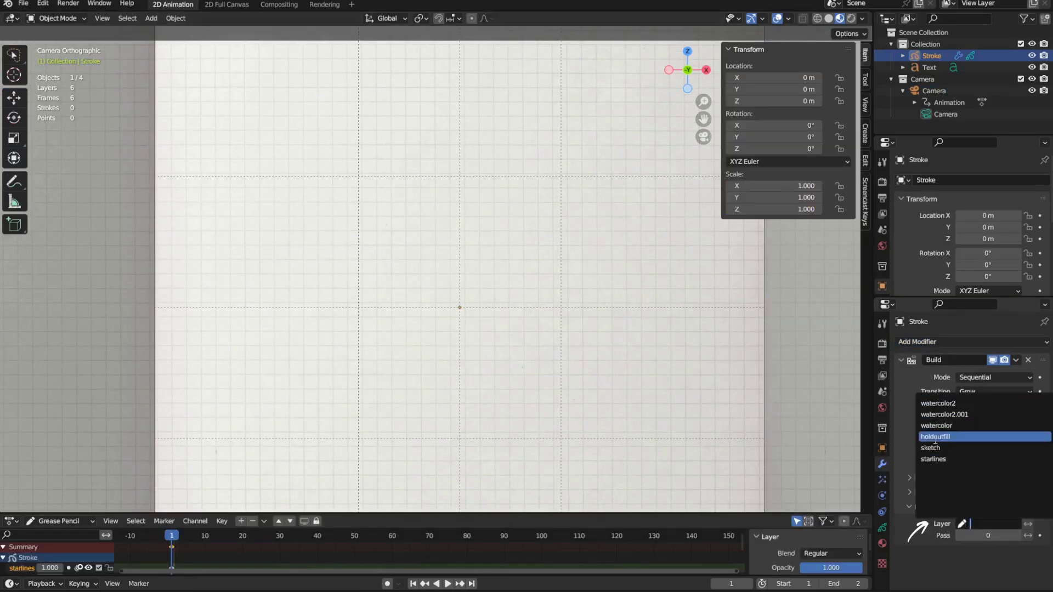
{"action": "left_click", "coordinate": [933, 460]}
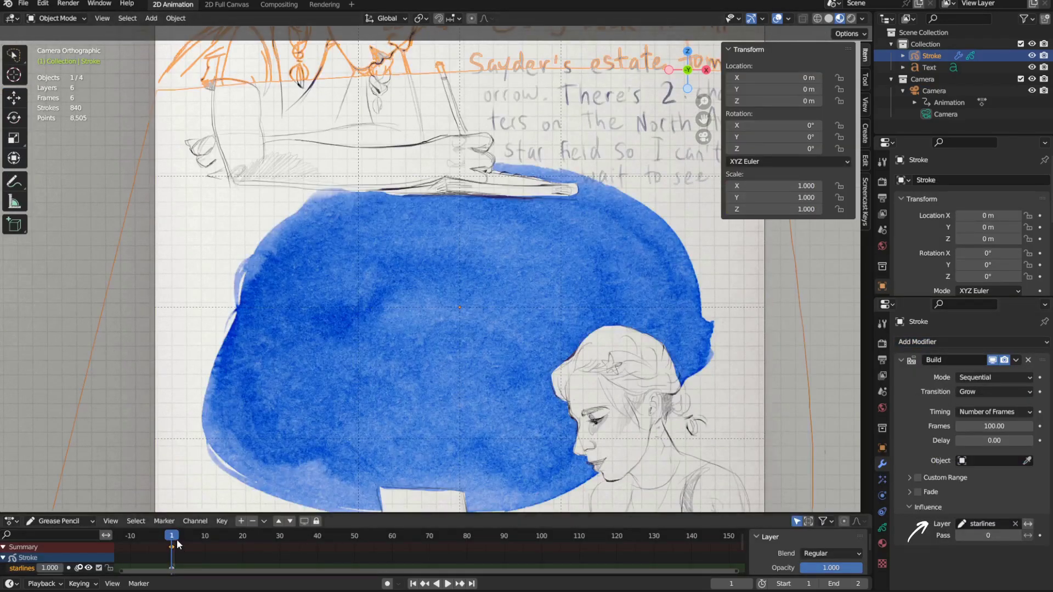
{"action": "key", "text": "space"}
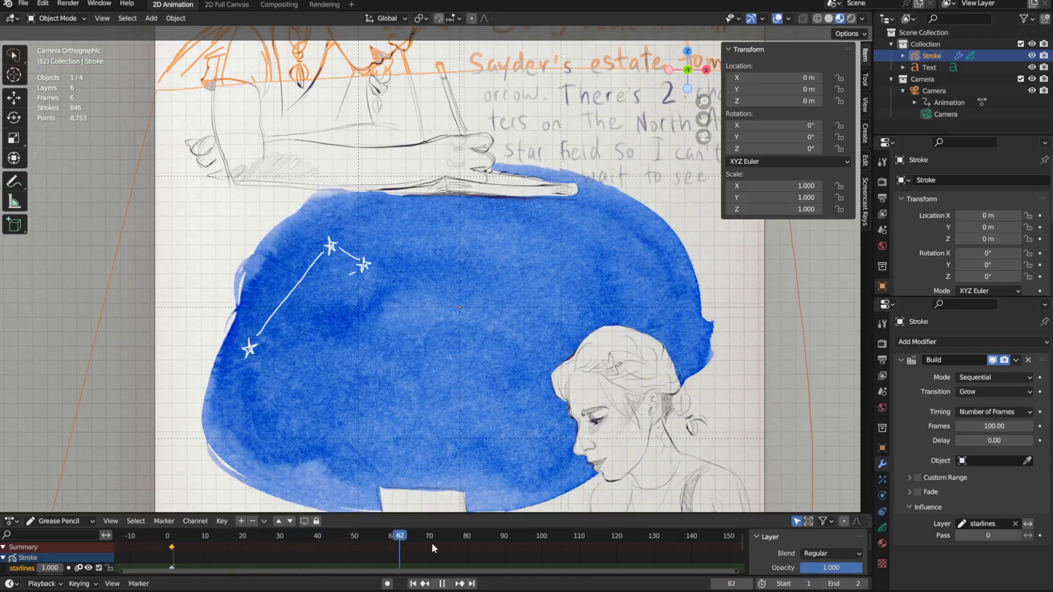
Add a Simplify modifier filtered to starlines_stars, in Adaptive mode with factor 0.210
{"action": "left_click", "coordinate": [971, 342]}
{"action": "key", "text": "space"}
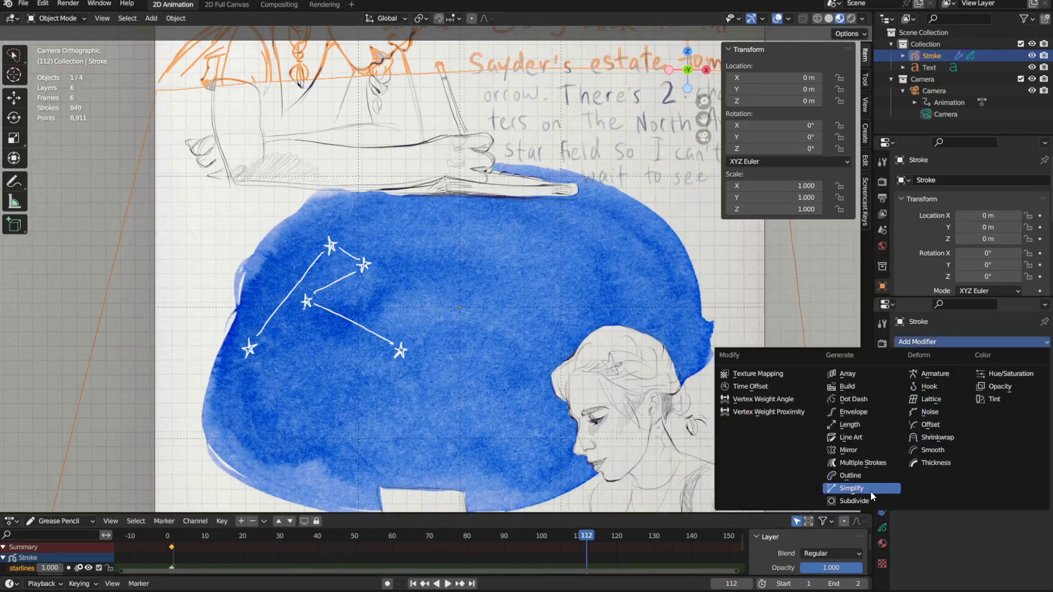
{"action": "left_click", "coordinate": [853, 488]}
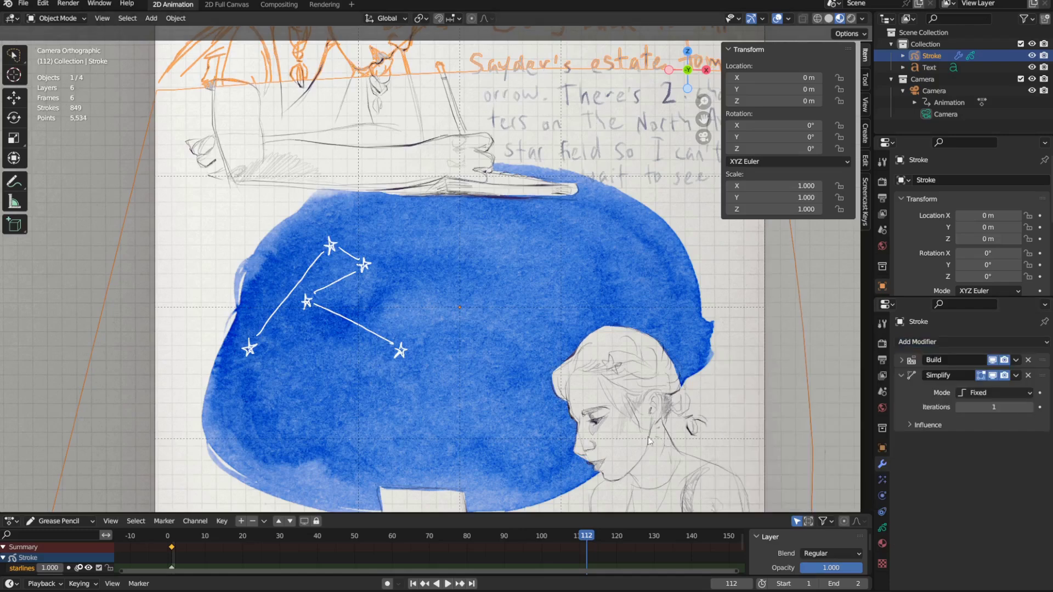
{"action": "left_click", "coordinate": [910, 425]}
{"action": "left_click", "coordinate": [976, 467]}
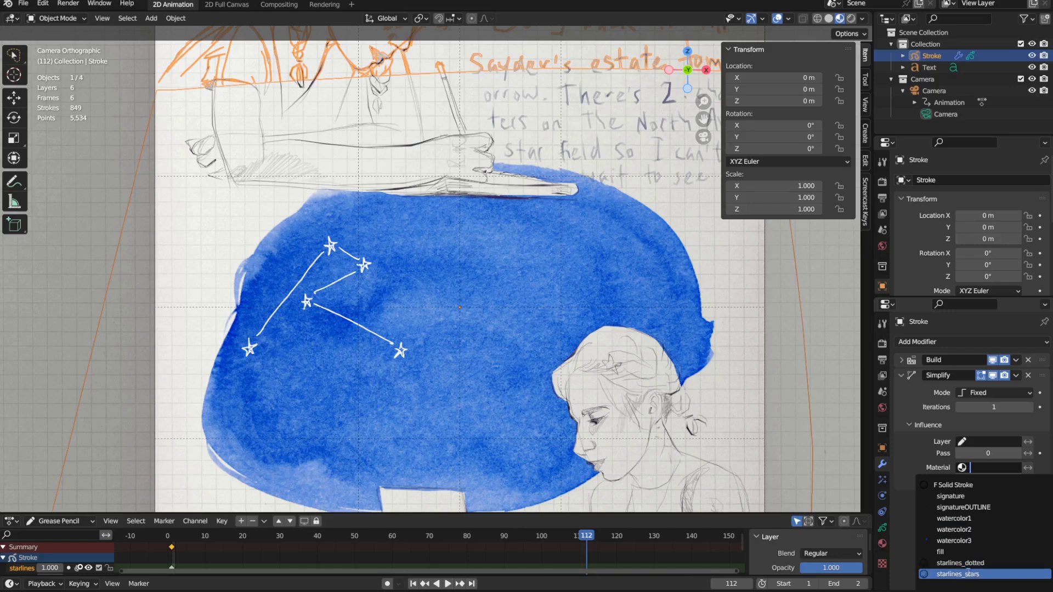
{"action": "left_click", "coordinate": [969, 575]}
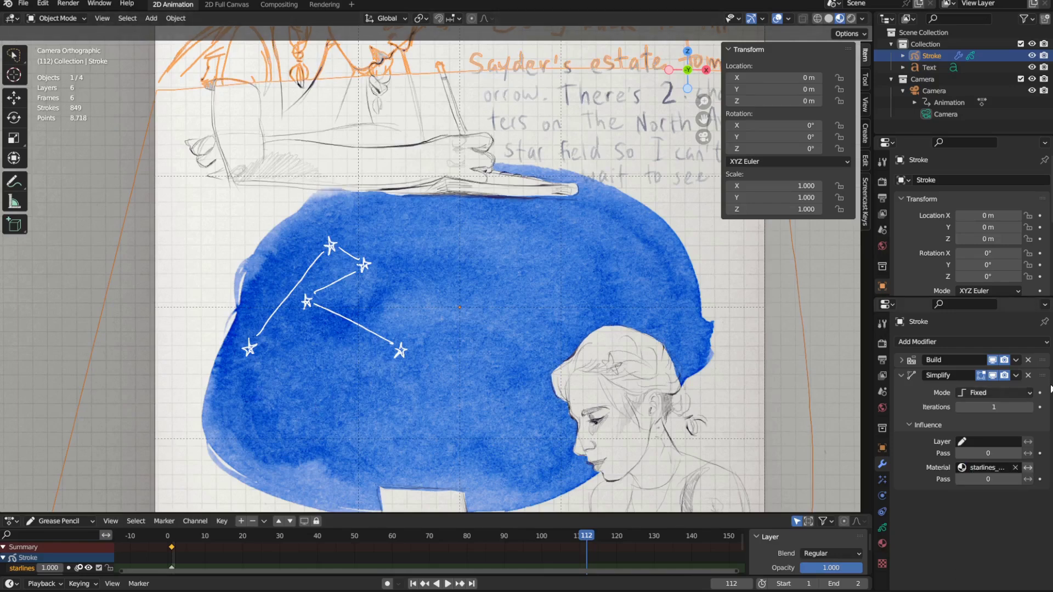
{"action": "left_click", "coordinate": [999, 394]}
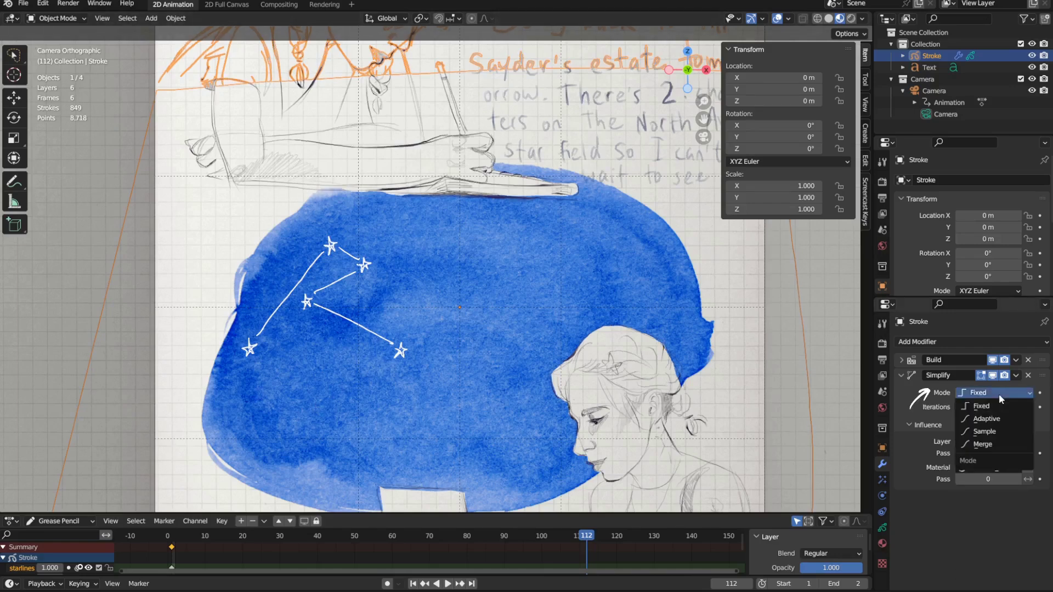
{"action": "left_click", "coordinate": [1004, 419]}
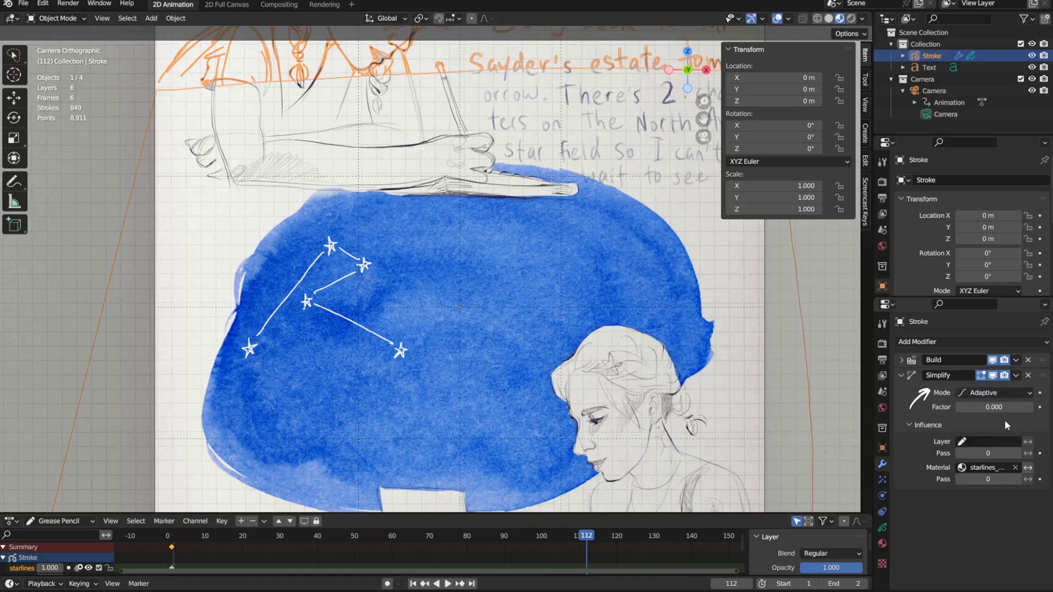
{"action": "left_click_drag", "start_coordinate": [978, 407], "coordinate": [1006, 407]}
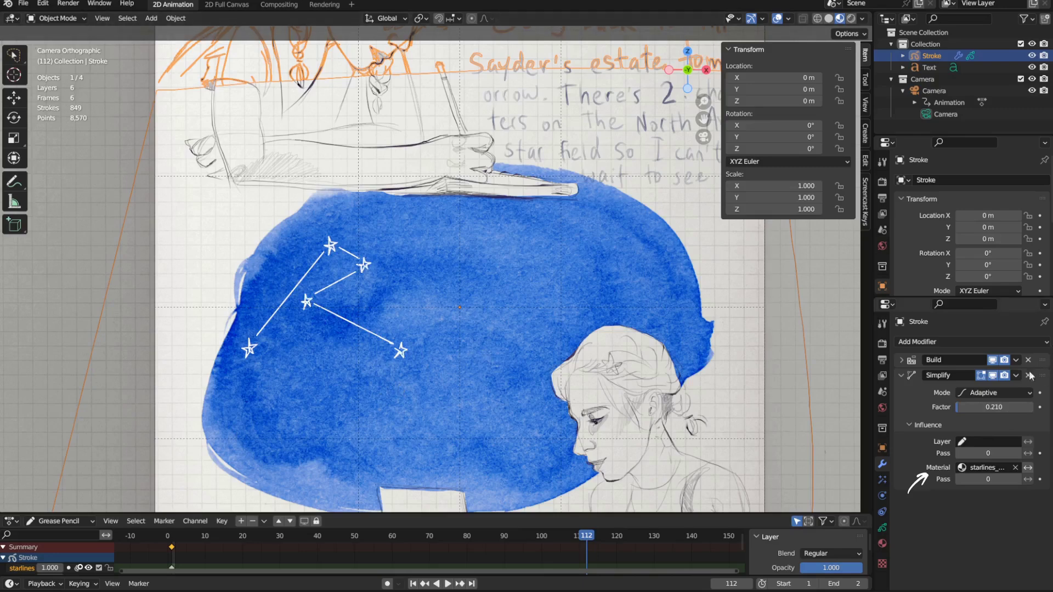
Enter Edit Mode and add a second Simplify modifier, opening its layer and material filters
{"action": "key", "text": "ctrl+Tab"}
{"action": "left_click", "coordinate": [422, 400]}
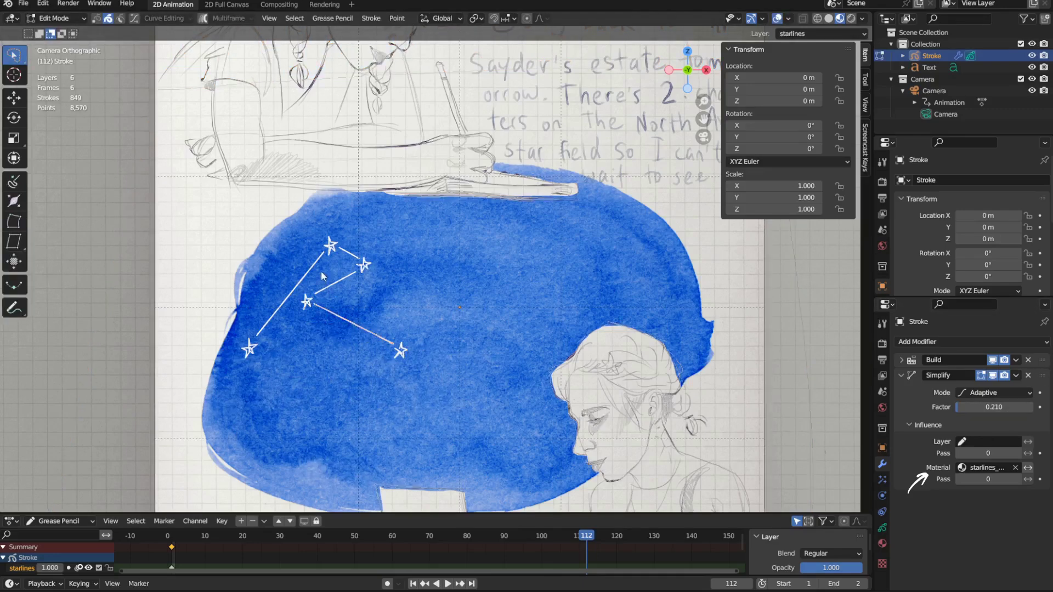
{"action": "left_click", "coordinate": [971, 341]}
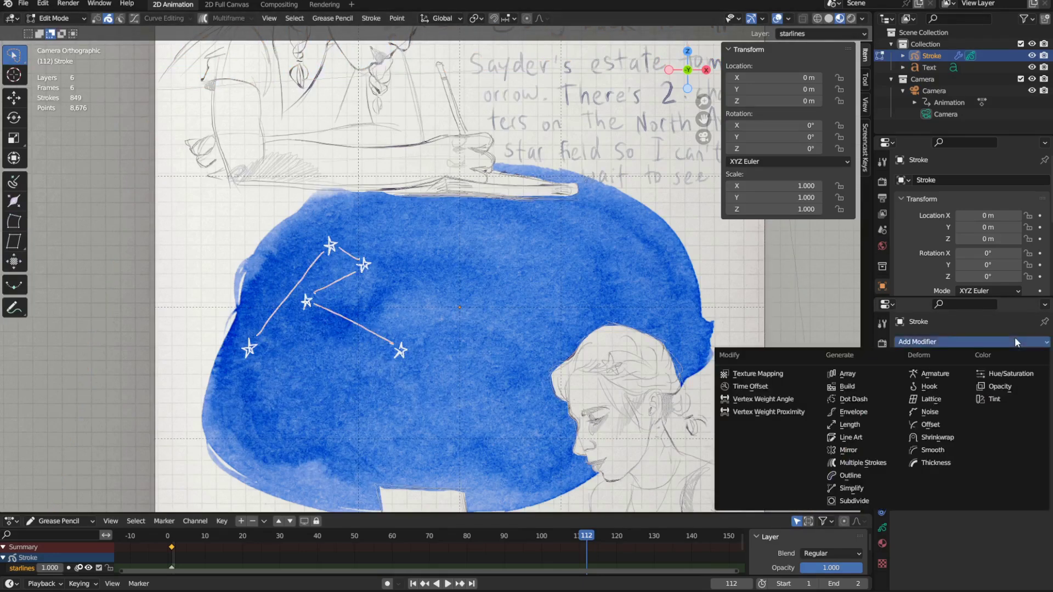
{"action": "left_click", "coordinate": [861, 489]}
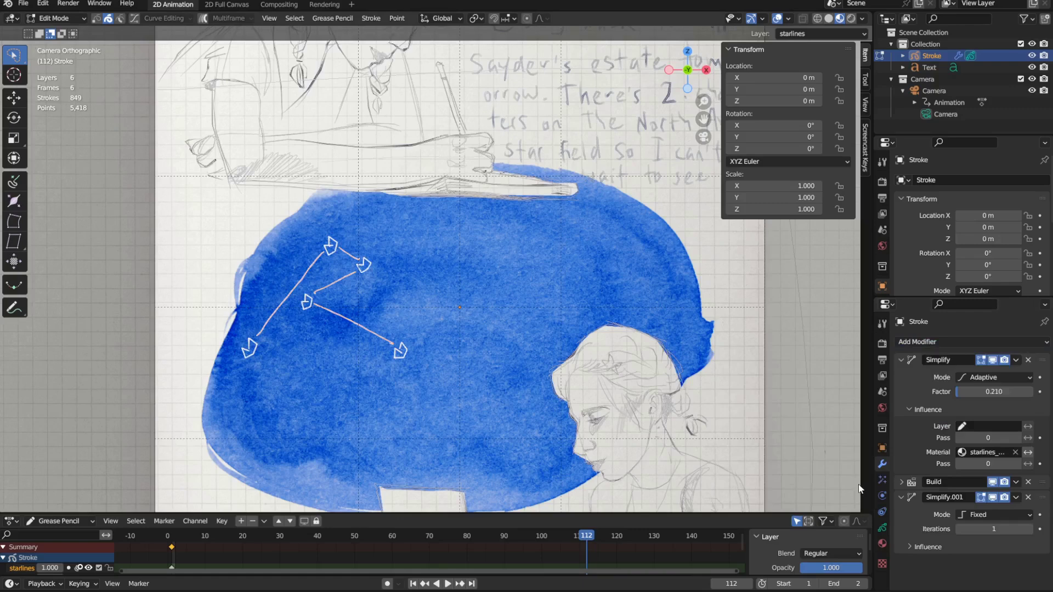
{"action": "left_click", "coordinate": [923, 551]}
{"action": "left_click", "coordinate": [998, 565]}
{"action": "scroll", "coordinate": [943, 576], "scroll_direction": "down", "scroll_amount": 1}
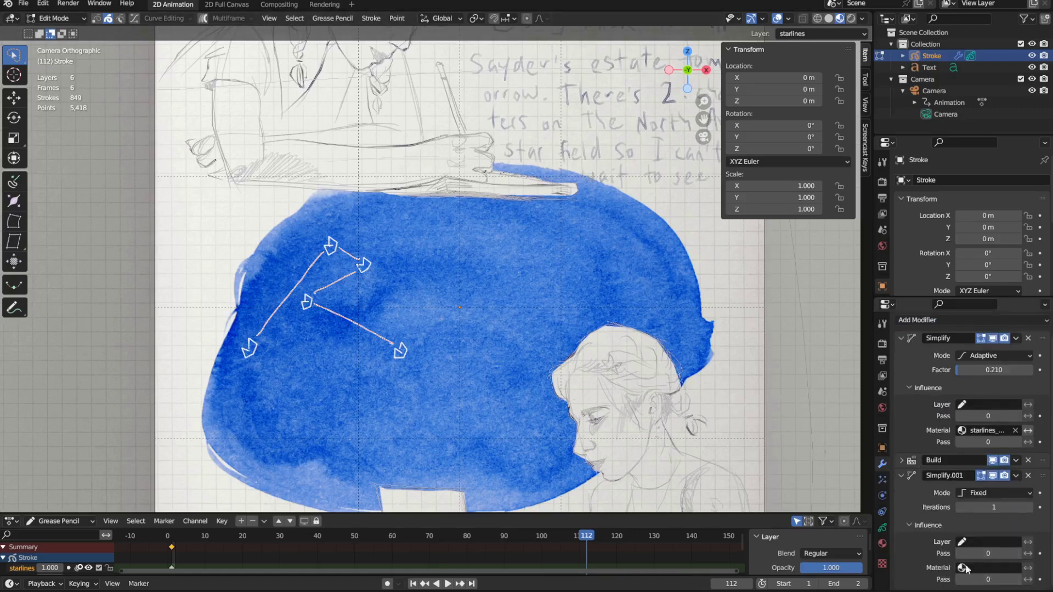
{"action": "left_click", "coordinate": [988, 568]}
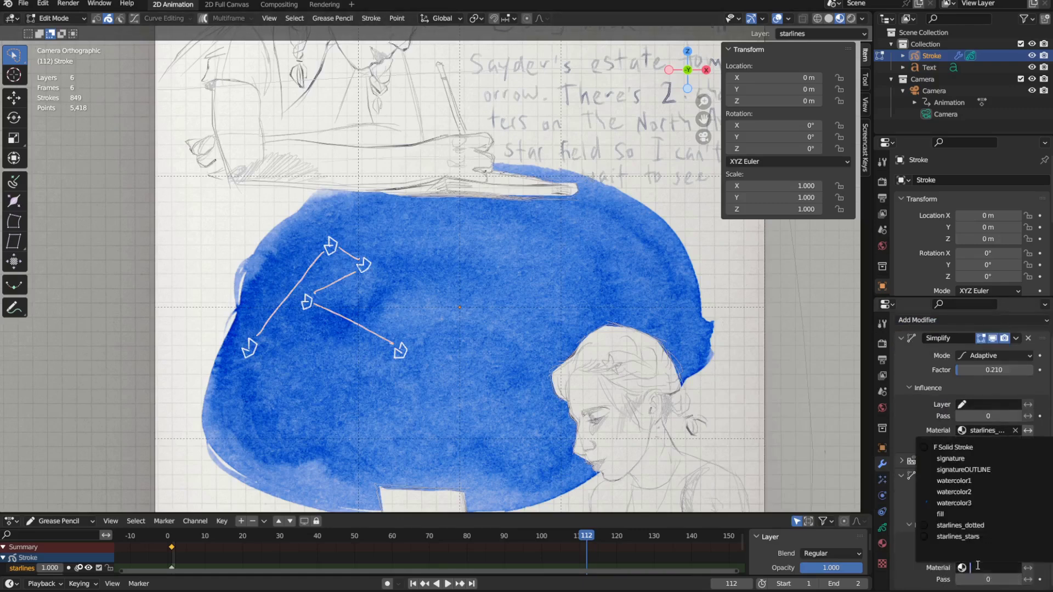
Switch to point selection and set Simplify.001 to Sample mode with 0.087 m length
{"action": "left_click", "coordinate": [966, 530]}
{"action": "key", "text": "1"}
{"action": "left_click", "coordinate": [994, 478]}
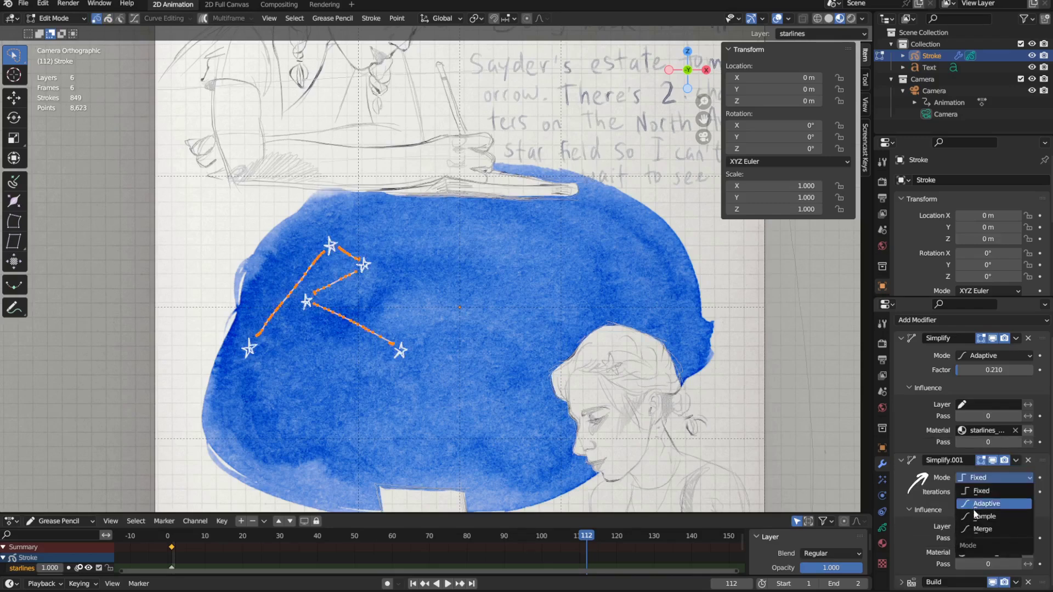
{"action": "left_click", "coordinate": [976, 518]}
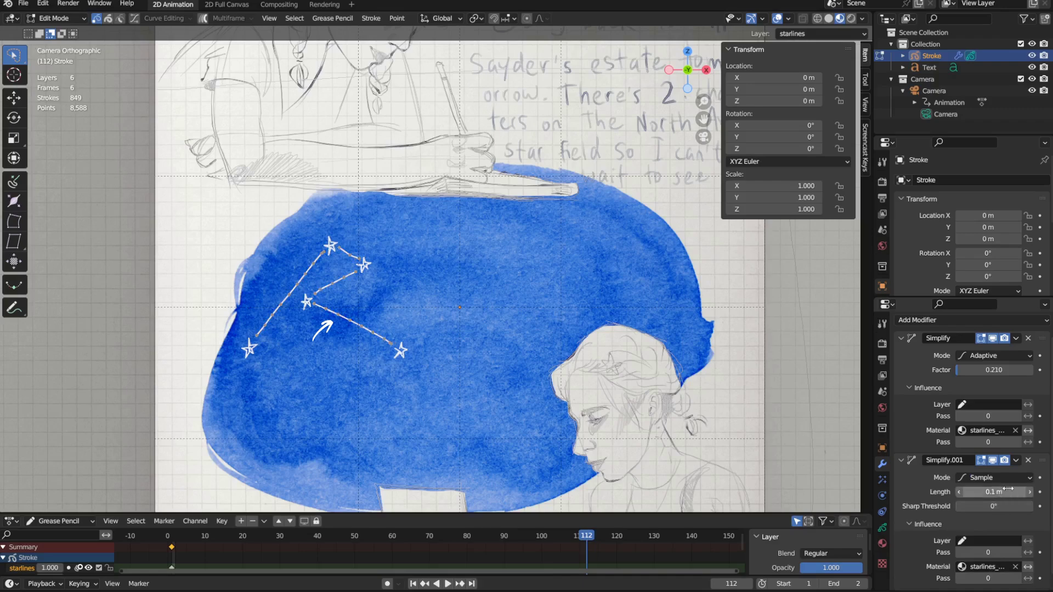
{"action": "left_click_drag", "start_coordinate": [994, 492], "coordinate": [982, 492]}
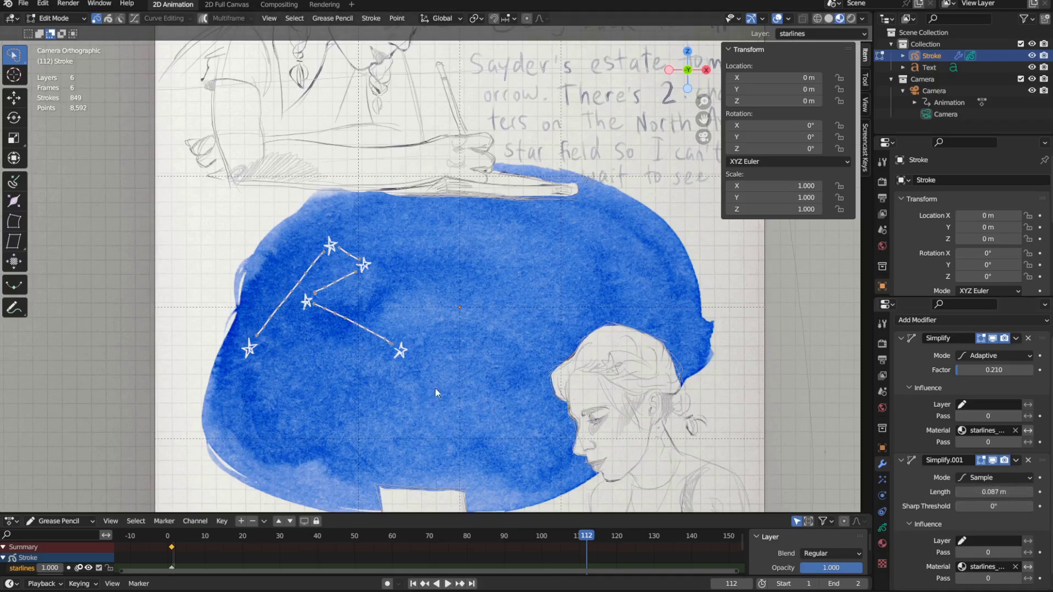
Preview the animation in Object Mode, then return to editing the stroke points
{"action": "key", "text": "Tab"}
{"action": "left_click", "coordinate": [175, 536]}
{"action": "key", "text": "space"}
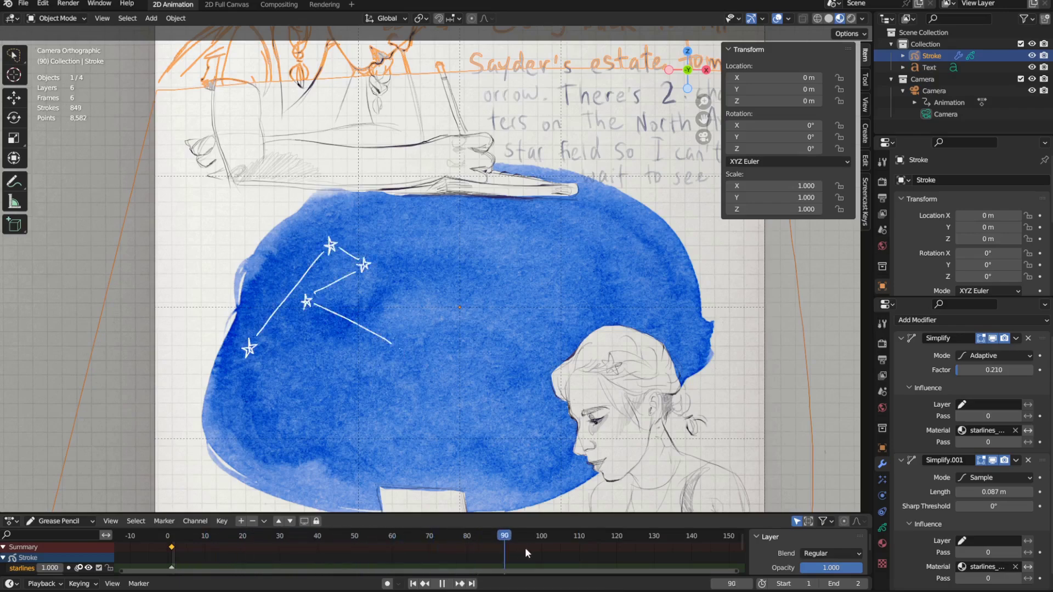
{"action": "key", "text": "space"}
{"action": "key", "text": "Tab"}
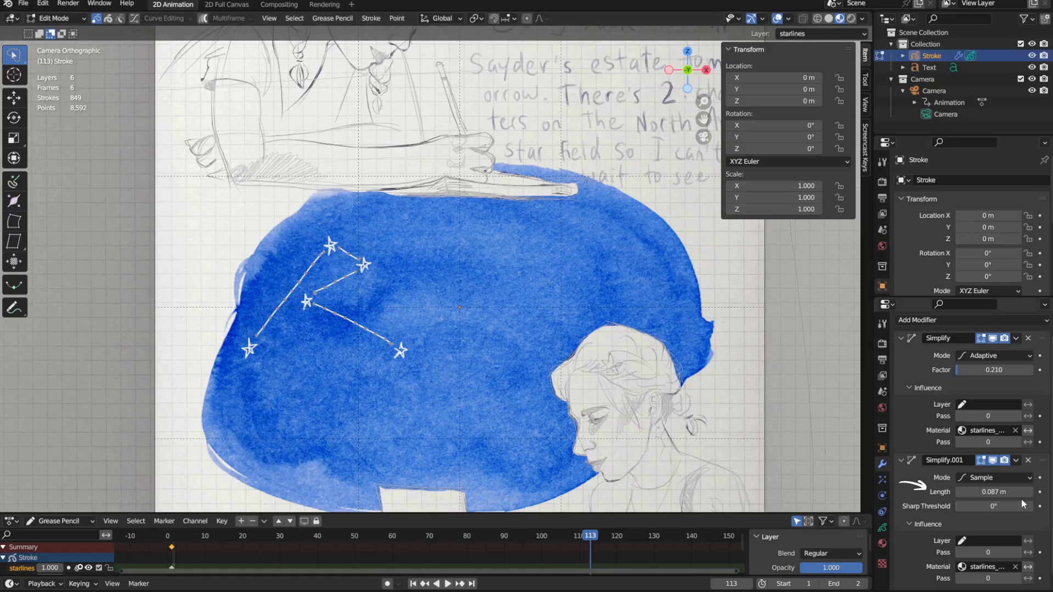
Shorten the Simplify.001 sample length toward 0.005 m and replay the animation in Object Mode
{"action": "left_click_drag", "start_coordinate": [994, 492], "coordinate": [971, 492]}
{"action": "key", "text": "space"}
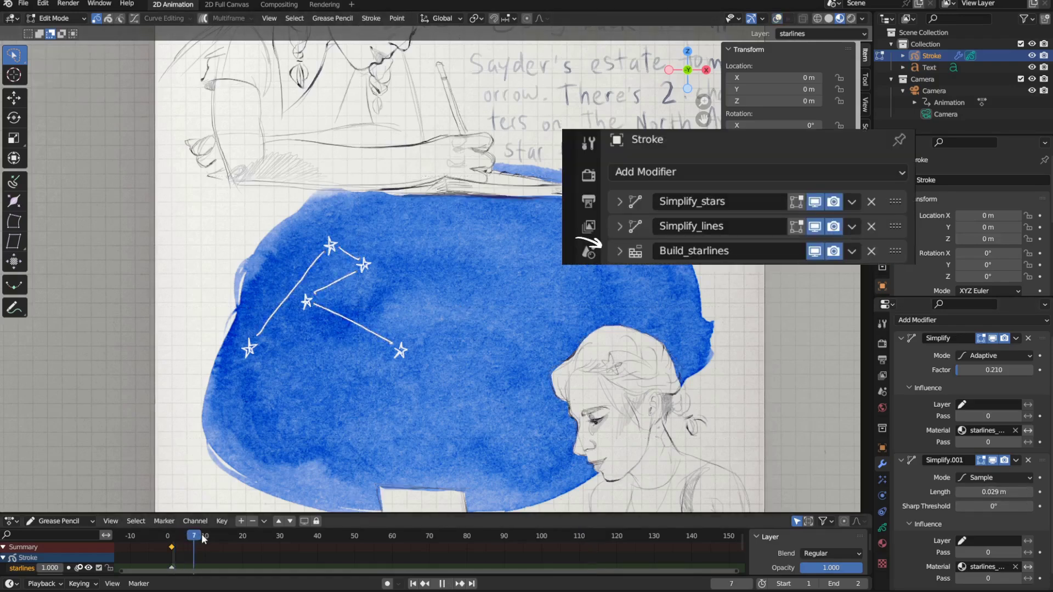
{"action": "key", "text": "ctrl+Tab"}
{"action": "left_click", "coordinate": [319, 437]}
{"action": "key", "text": "space"}
{"action": "key", "text": "space"}
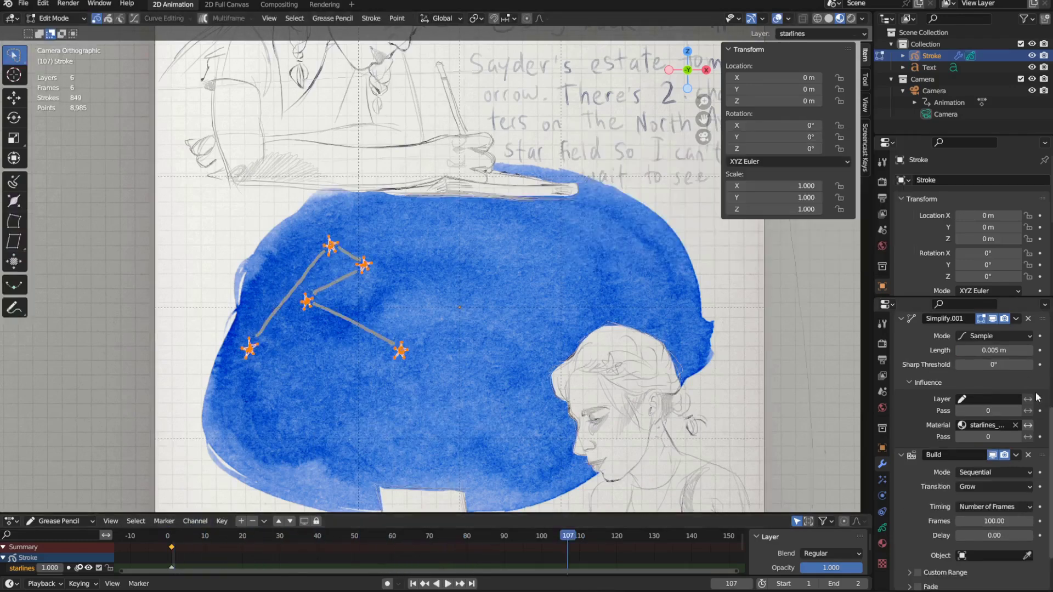
Enter 0.001, then 0.01 m as the Simplify.001 sample length
{"action": "type", "text": "0.001"}
{"action": "key", "text": "Return"}
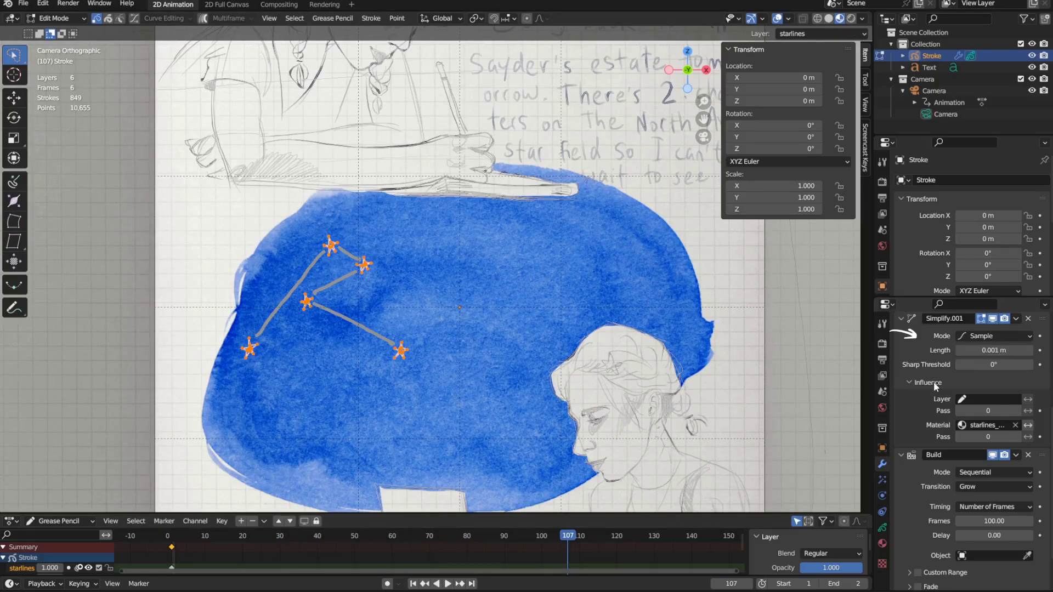
{"action": "left_click", "coordinate": [1000, 349]}
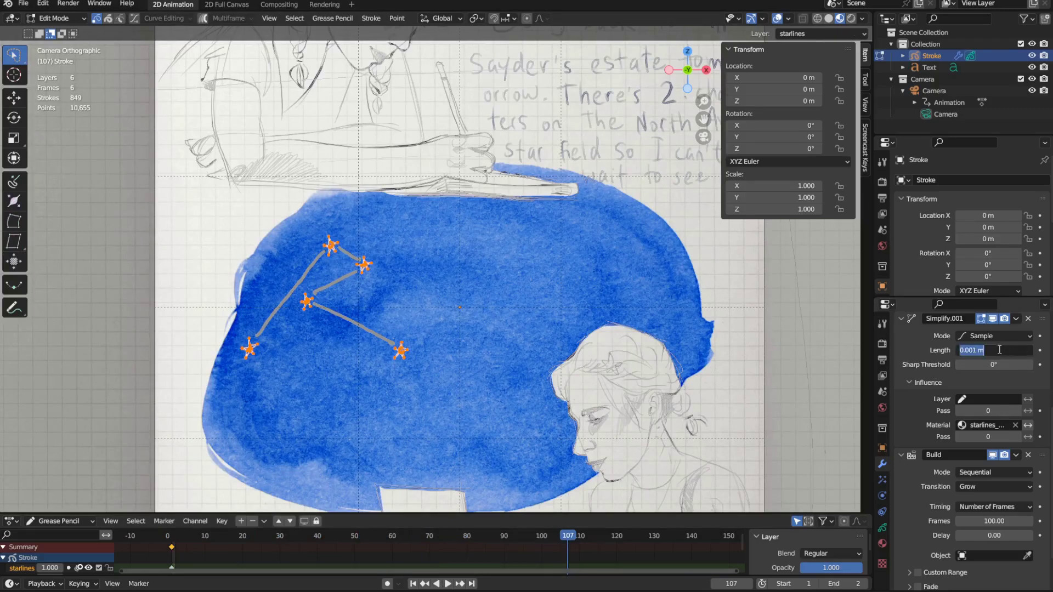
{"action": "type", "text": ".01"}
{"action": "key", "text": "Return"}
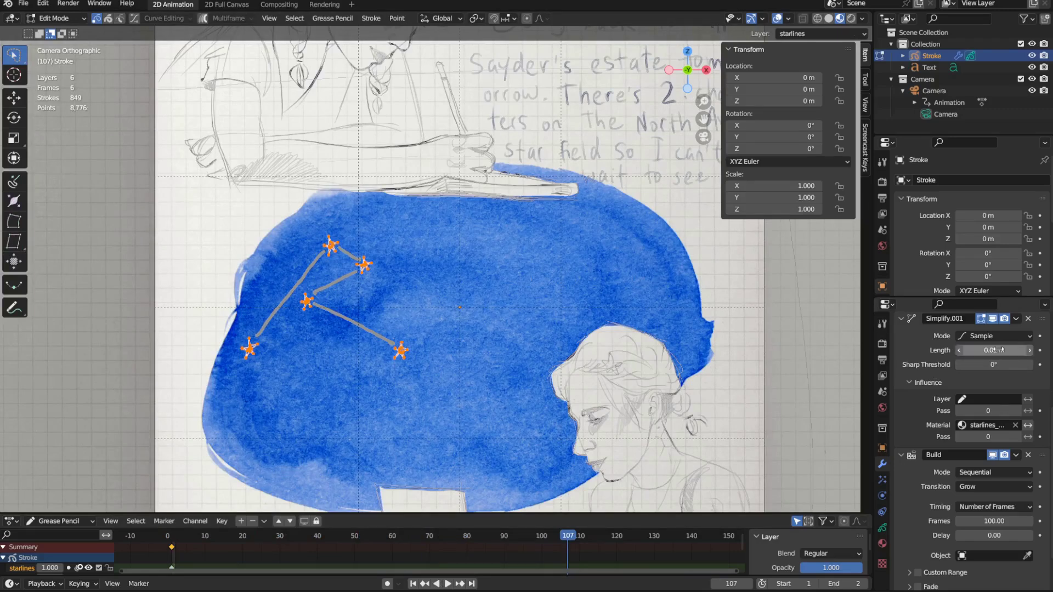
Switch to Object Mode and replay the star-building animation from the start
{"action": "key", "text": "ctrl+Tab"}
{"action": "left_click", "coordinate": [400, 470]}
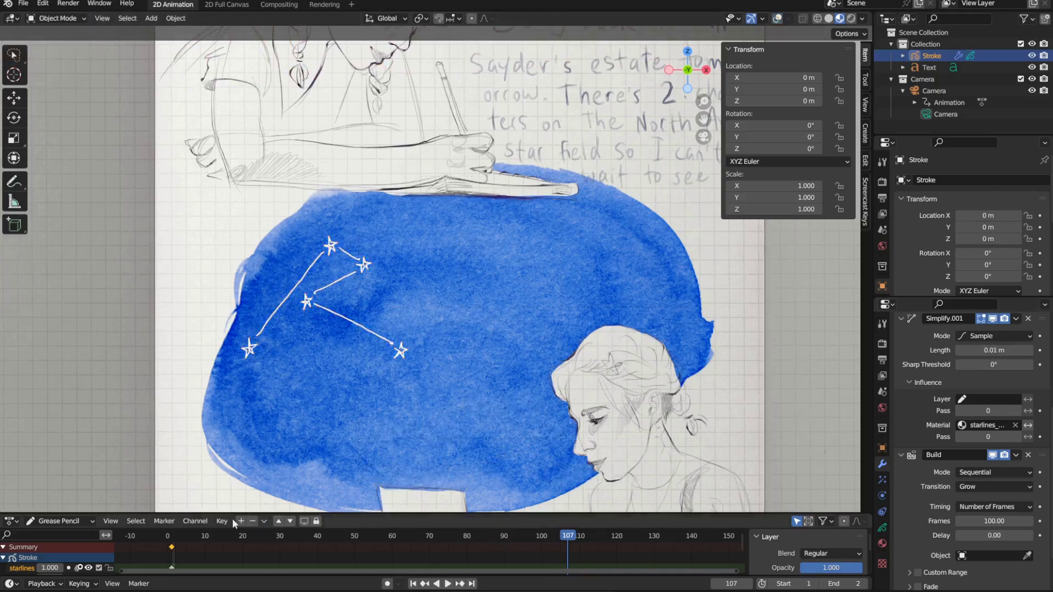
{"action": "left_click", "coordinate": [177, 535]}
{"action": "key", "text": "space"}
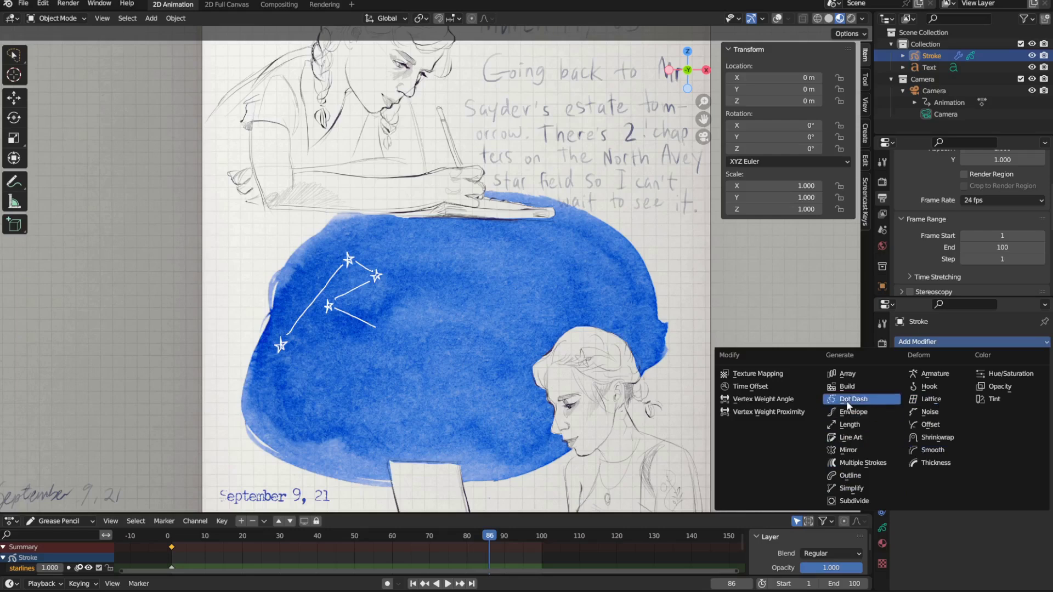
Add a Dot Dash modifier on starlines_dotted with dash 5 and gap 6, then replay from the start
{"action": "left_click", "coordinate": [848, 400]}
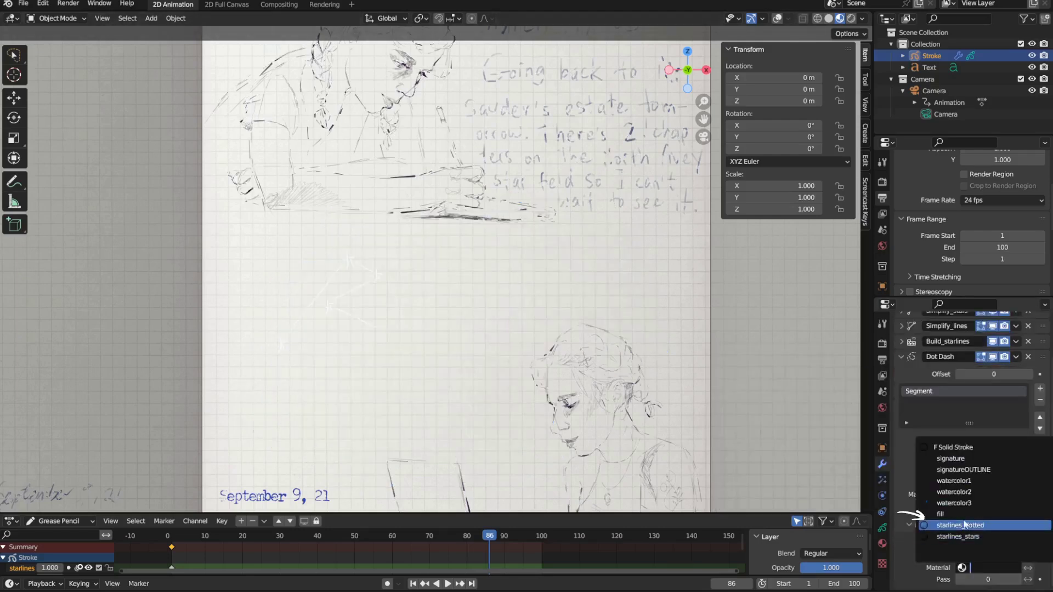
{"action": "left_click", "coordinate": [966, 525]}
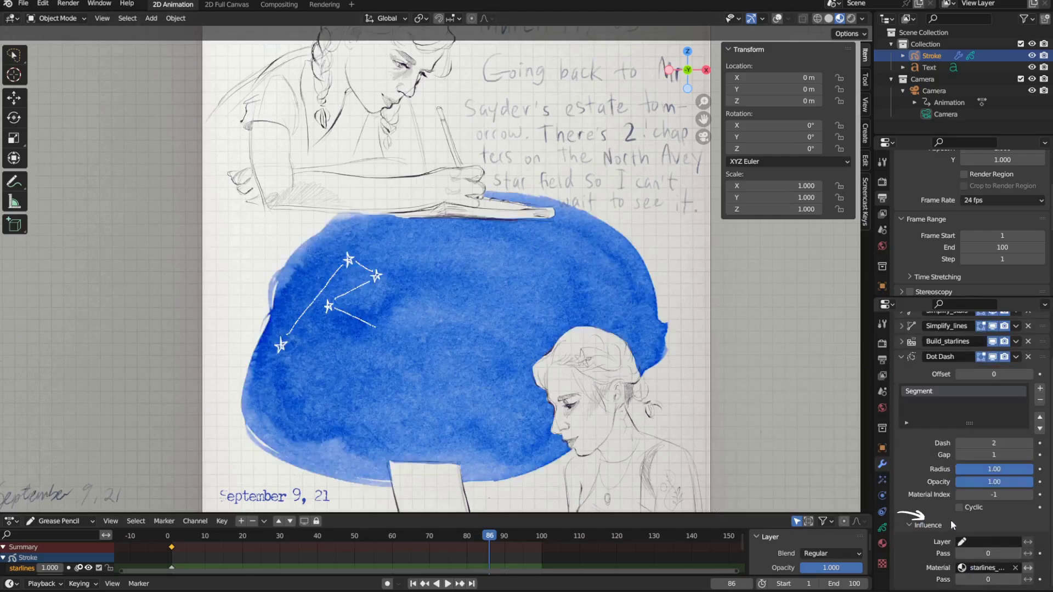
{"action": "left_click", "coordinate": [926, 525]}
{"action": "left_click_drag", "start_coordinate": [994, 504], "coordinate": [971, 493]}
{"action": "key", "text": "shift+Left"}
{"action": "key", "text": "space"}
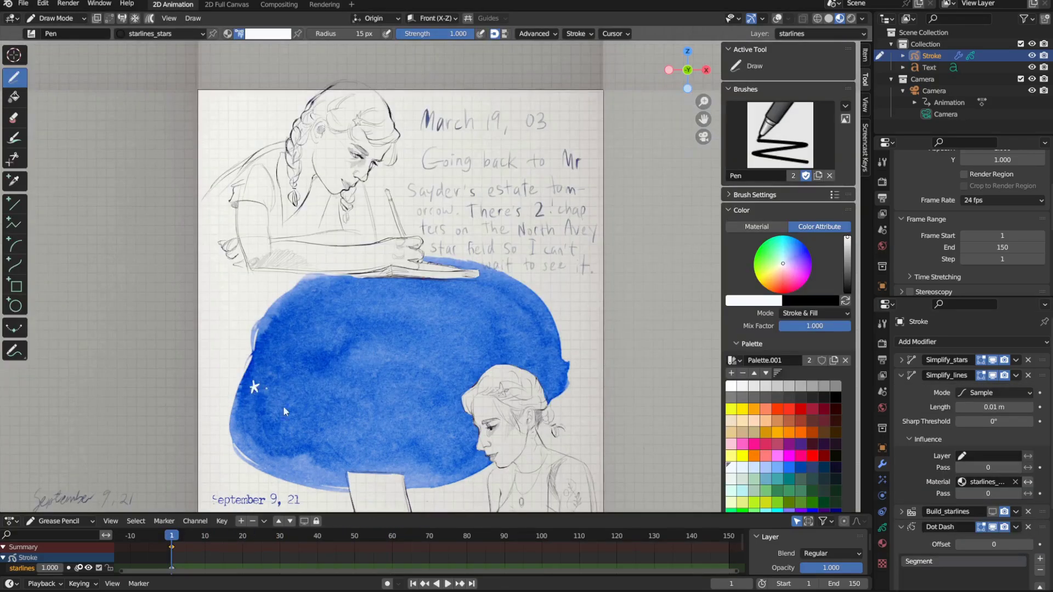
Draw a straight starlines_dotted line up from the left star
{"action": "key", "text": "u"}
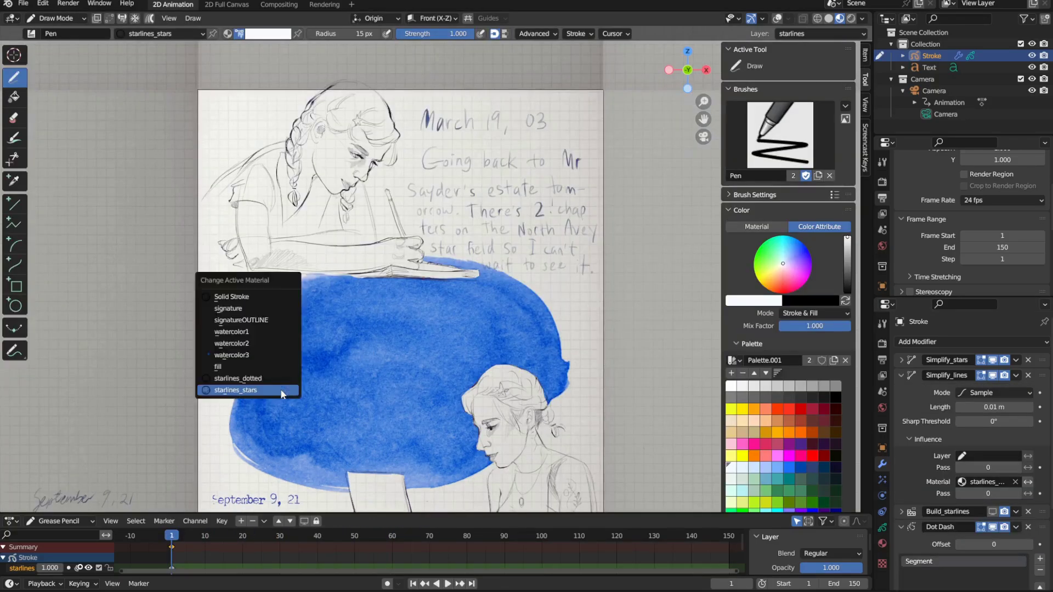
{"action": "left_click", "coordinate": [248, 378]}
{"action": "key", "text": "shift+space"}
{"action": "key", "text": "l"}
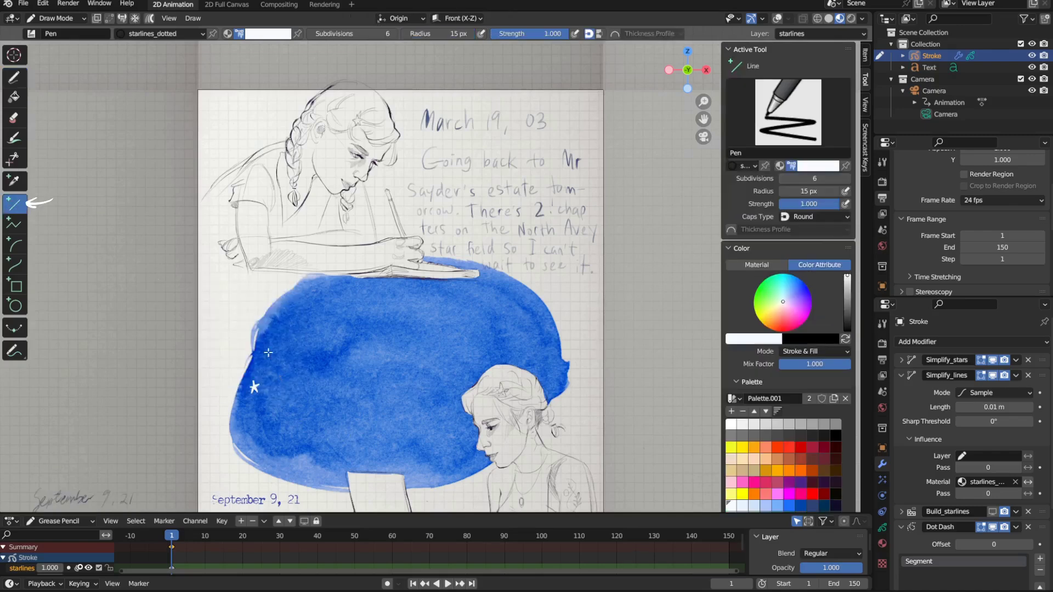
{"action": "left_click_drag", "start_coordinate": [254, 387], "coordinate": [314, 297]}
Switch to the starlines_stars material and freehand-draw a new star
{"action": "key", "text": "u"}
{"action": "left_click", "coordinate": [343, 366]}
{"action": "key", "text": "q"}
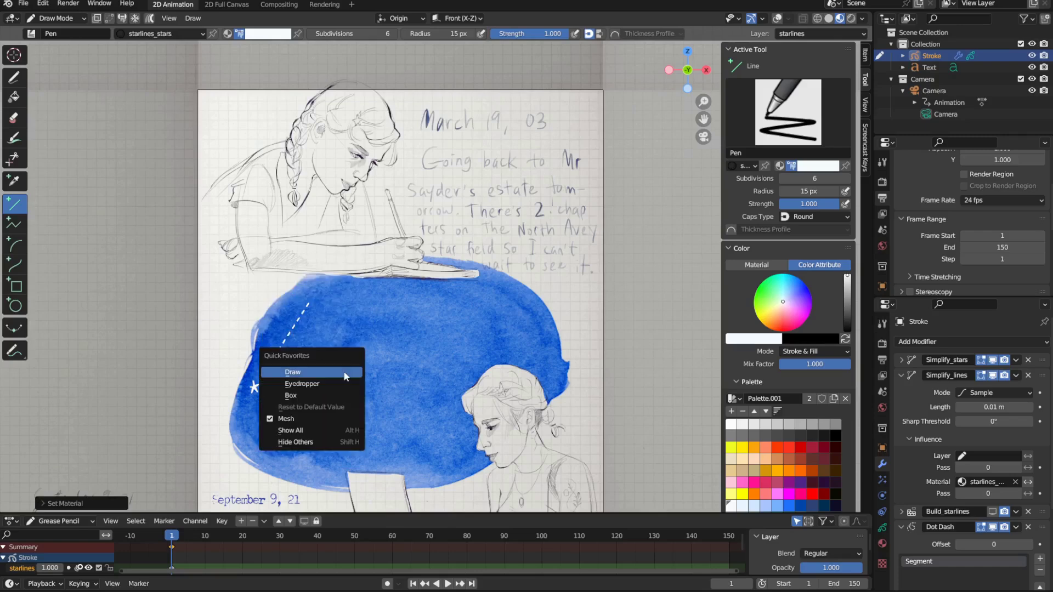
{"action": "left_click", "coordinate": [344, 372]}
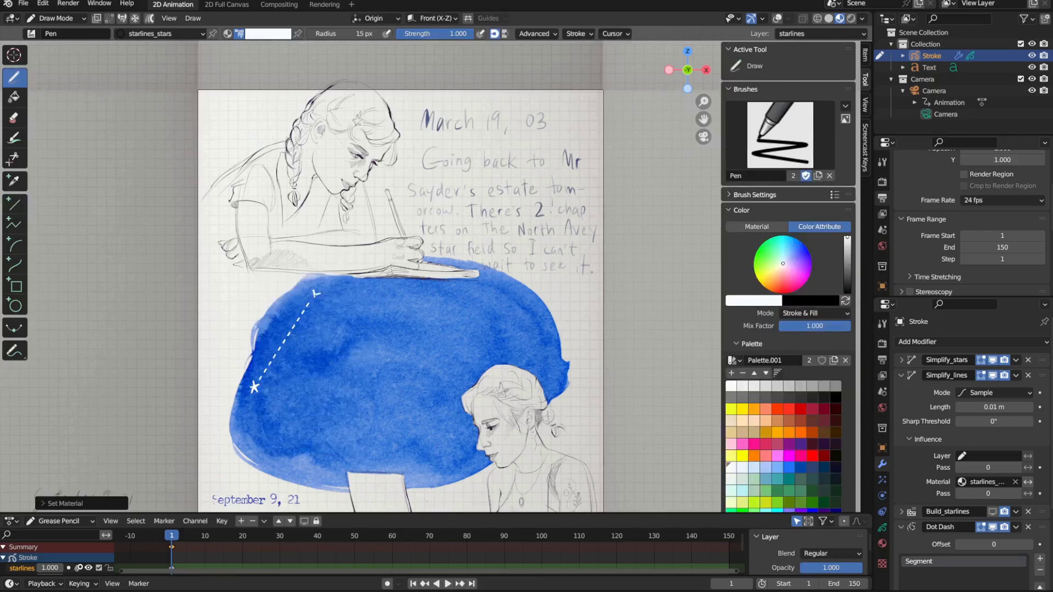
Switch back to starlines_dotted and draw a straight line down from the new star
{"action": "key", "text": "u"}
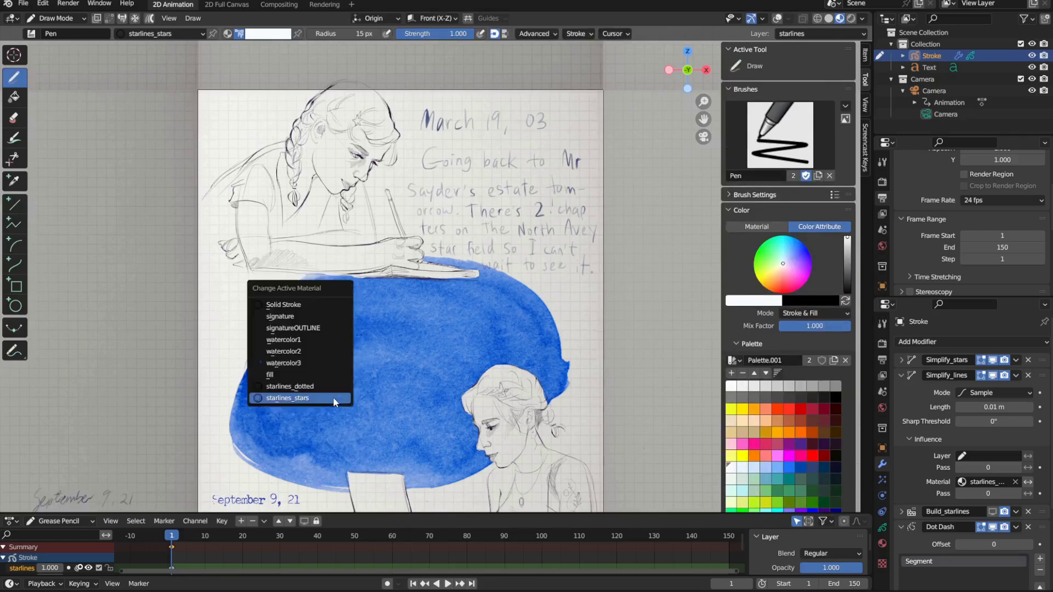
{"action": "left_click", "coordinate": [332, 385]}
{"action": "key", "text": "l"}
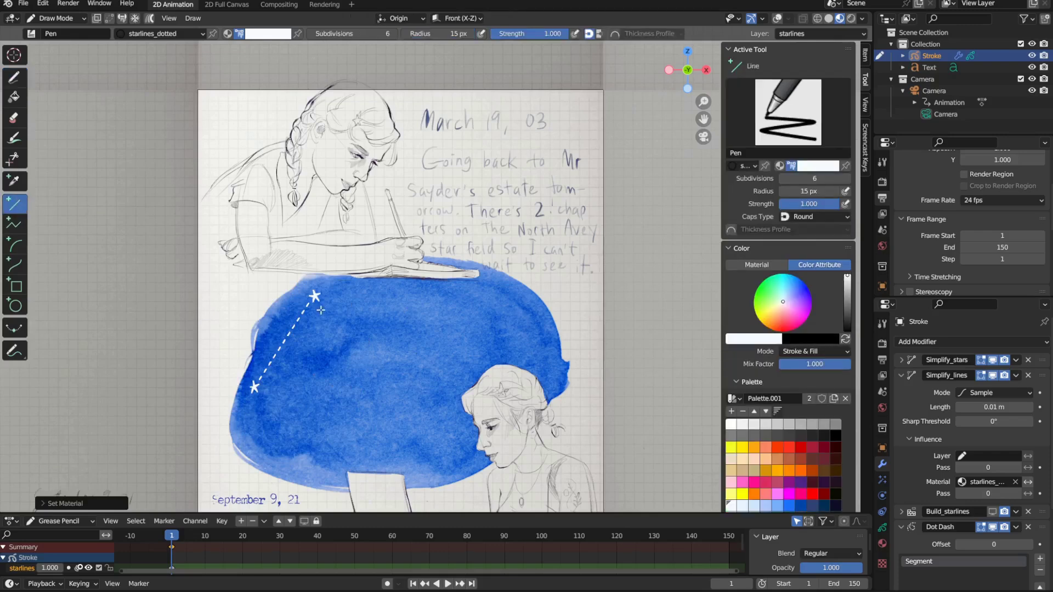
{"action": "left_click_drag", "start_coordinate": [316, 303], "coordinate": [331, 345]}
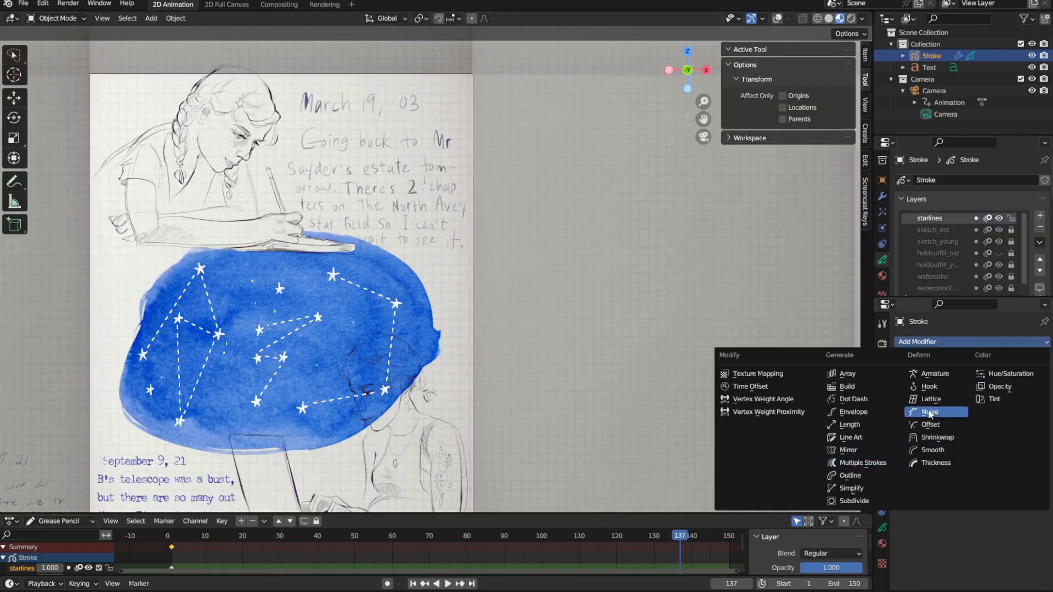
Add a Noise modifier after Dot Dash, restricted to the starlines layer, with Position .02
{"action": "left_click", "coordinate": [930, 415]}
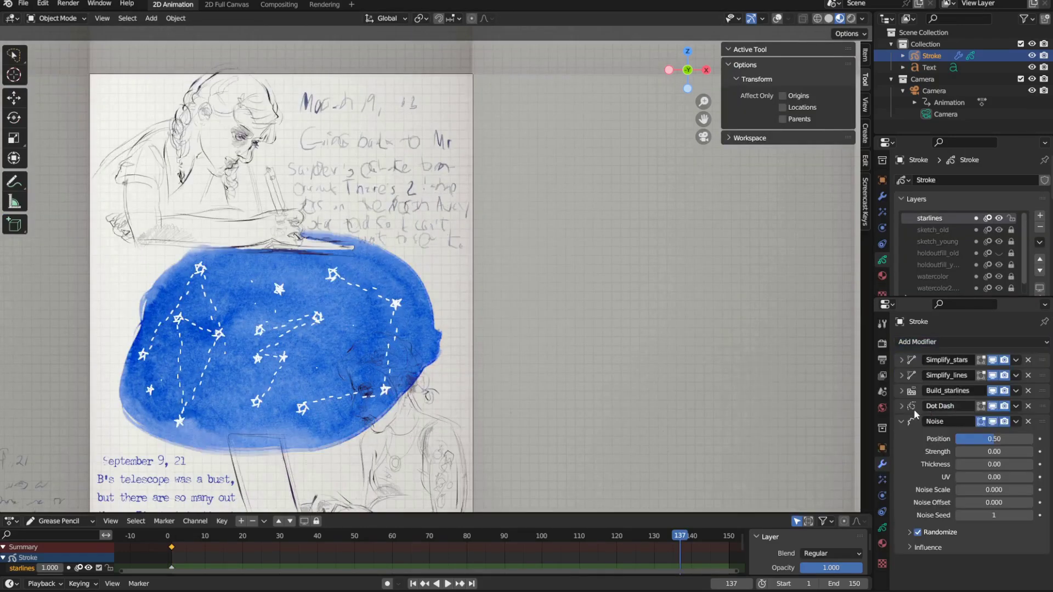
{"action": "scroll", "coordinate": [945, 552], "scroll_direction": "down", "scroll_amount": 2}
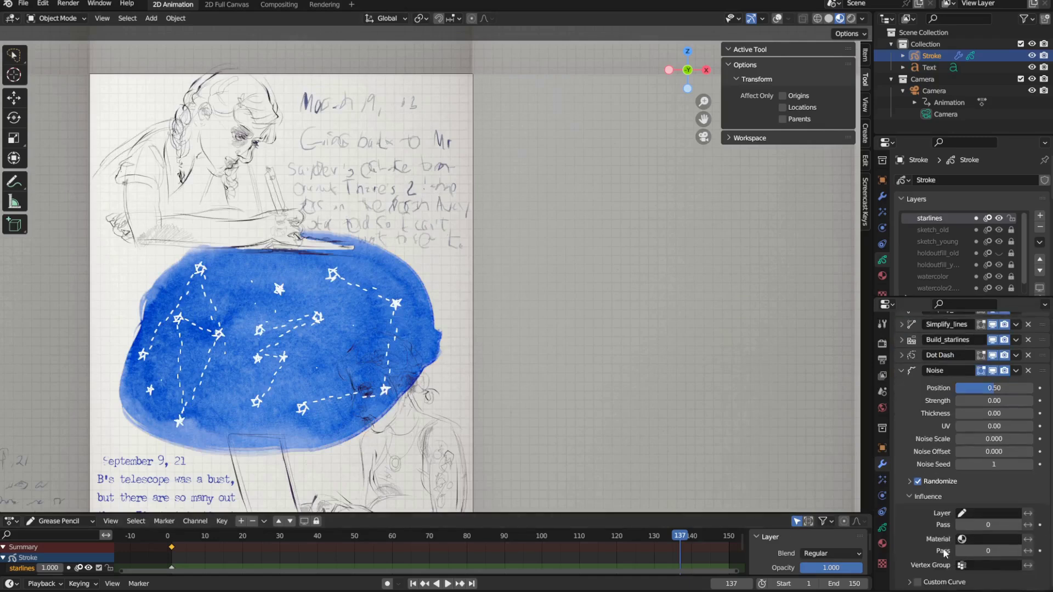
{"action": "left_click", "coordinate": [990, 514]}
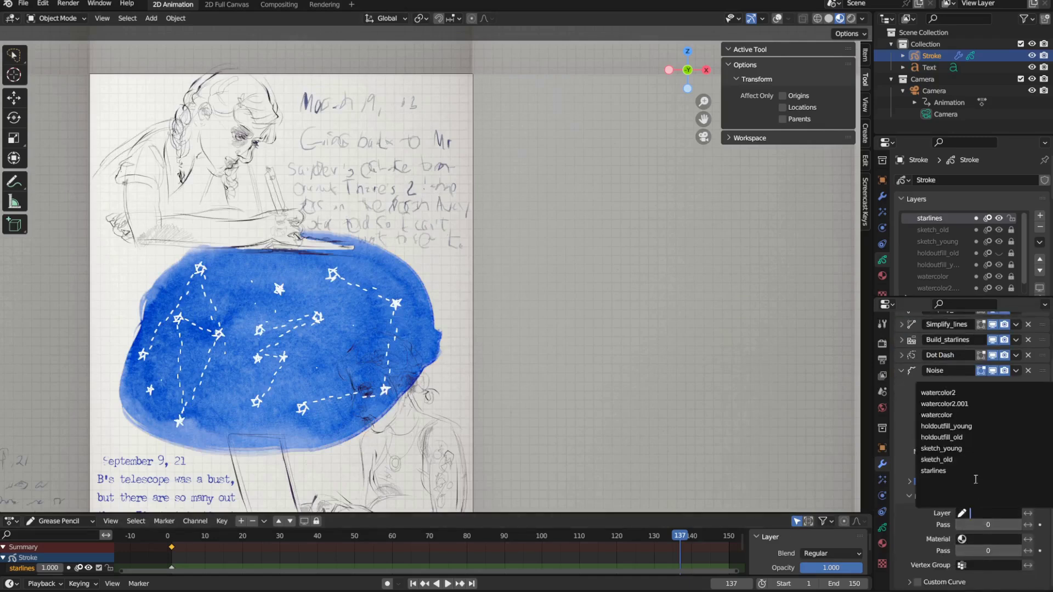
{"action": "left_click", "coordinate": [934, 470]}
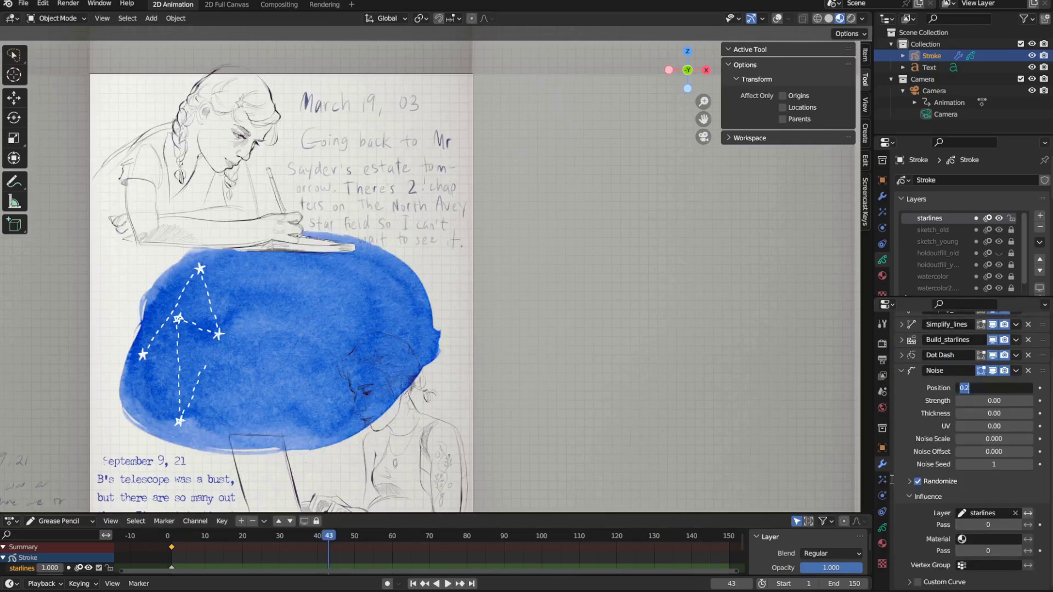
{"action": "type", "text": ".02"}
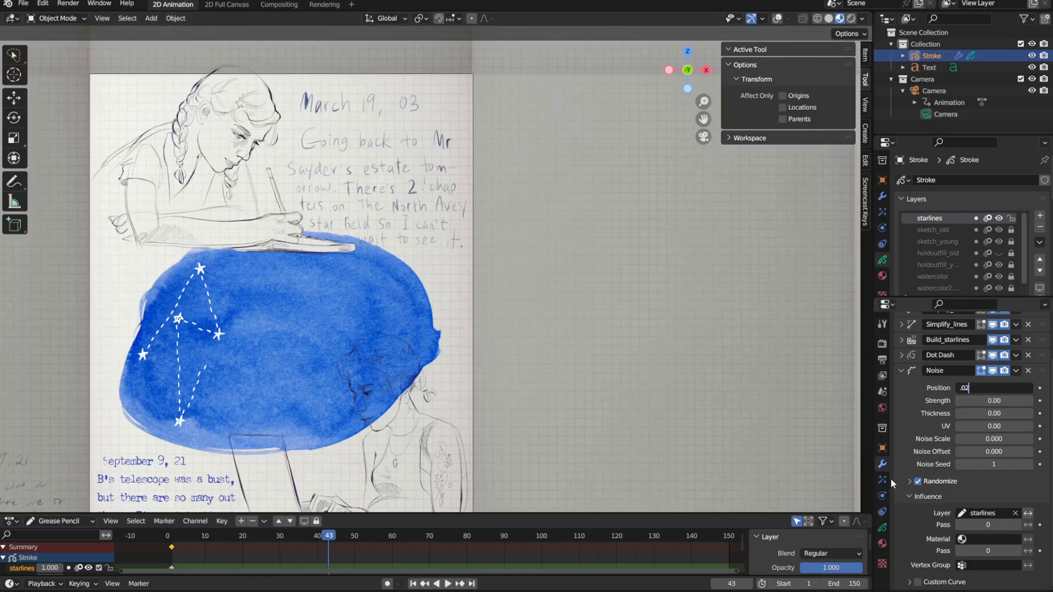